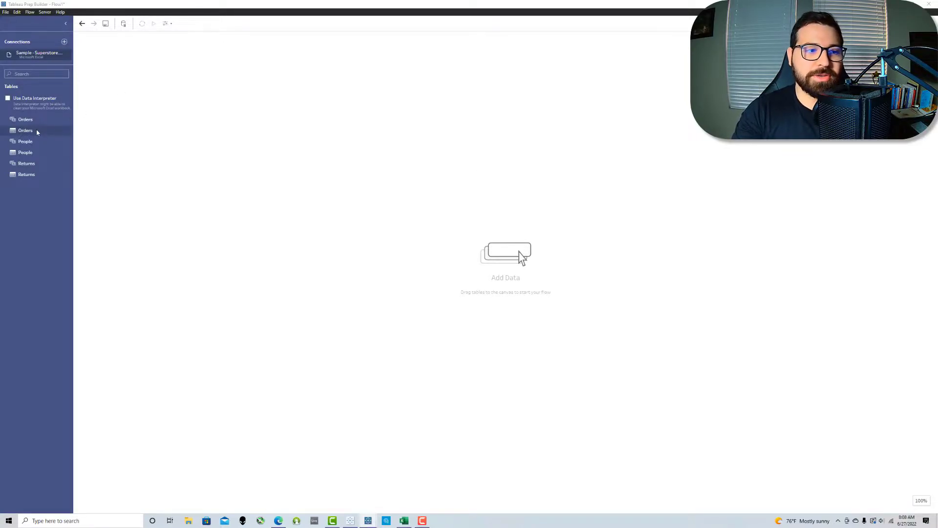
# Add the Superstore Orders table as the flow's input step, then bring up the Equal Width Sankey template in Excel
pyautogui.moveTo(37, 130); pyautogui.dragTo(139, 131)
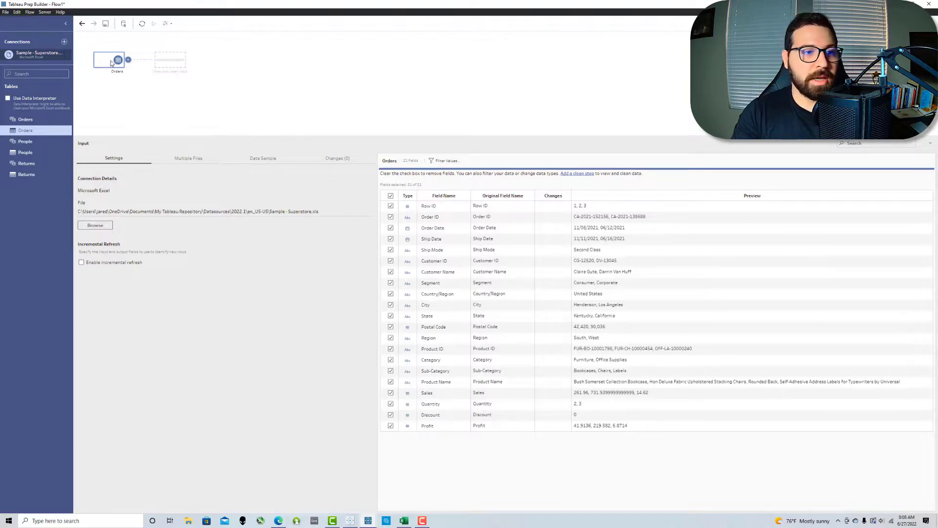
pyautogui.click(427, 295)
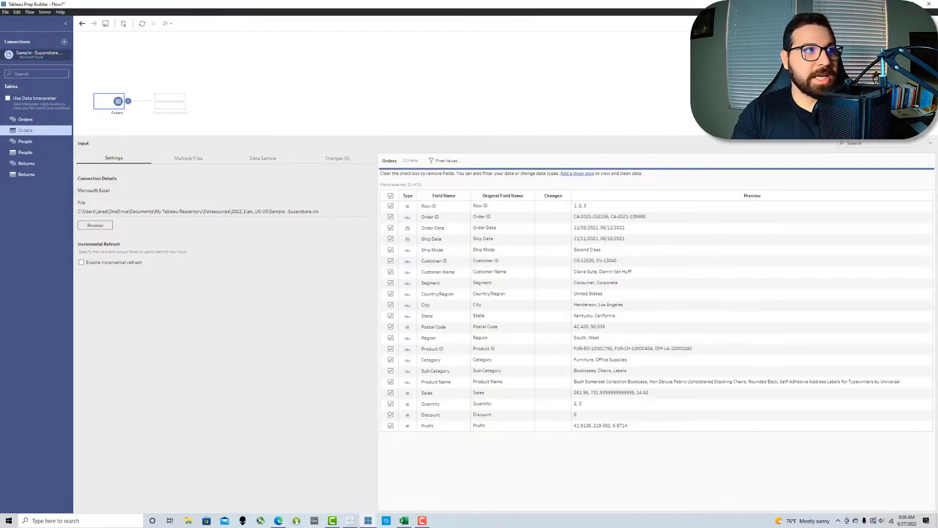
pyautogui.click(404, 521)
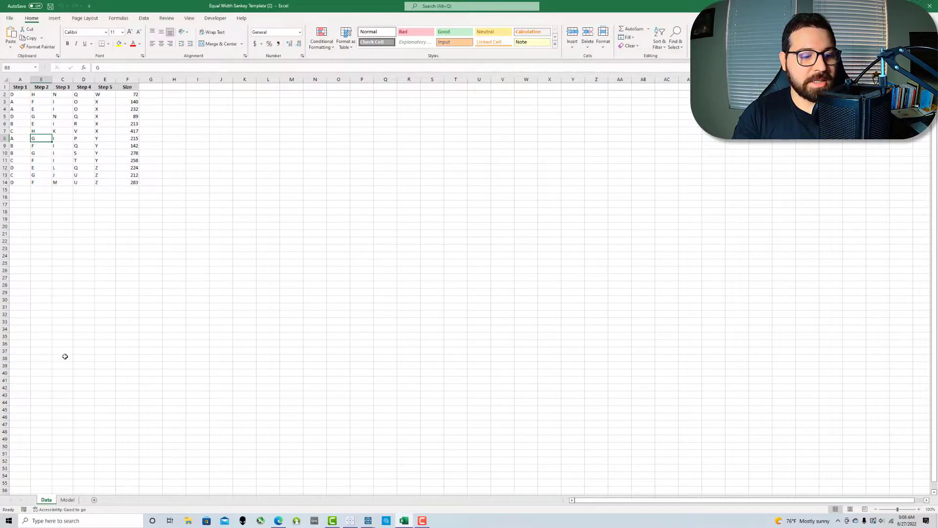
# Review the Data sheet's Step 1–5 and Size columns, then check the Model sheet's Top paths 1–50
pyautogui.moveTo(21, 87); pyautogui.dragTo(107, 88)
pyautogui.click(128, 88)
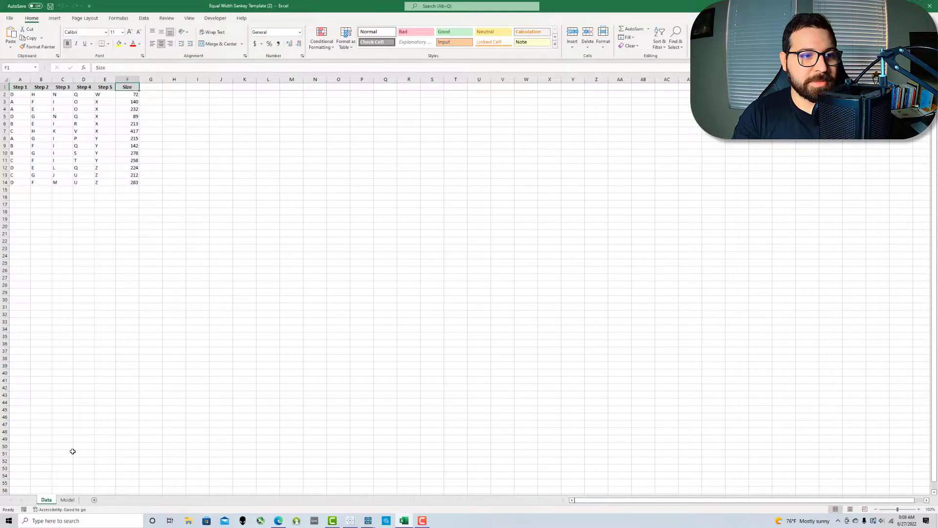
pyautogui.click(67, 499)
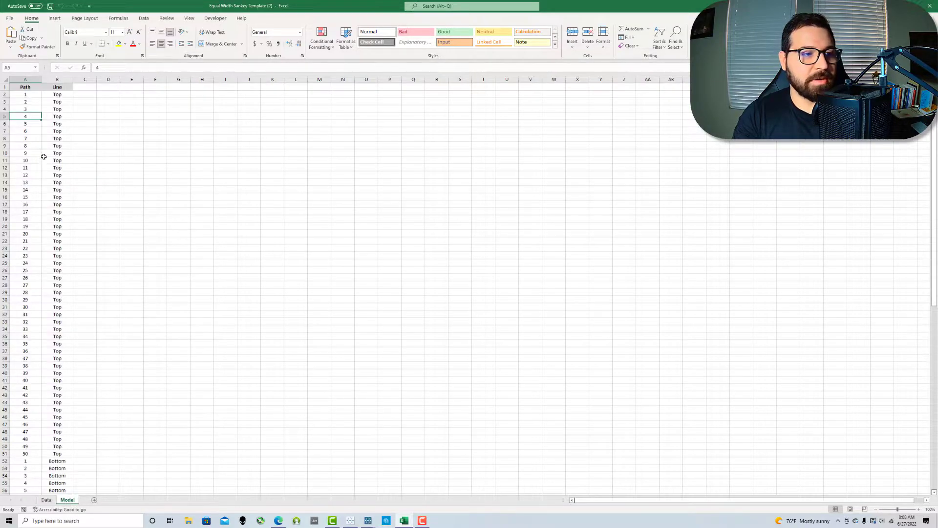
pyautogui.click(18, 94)
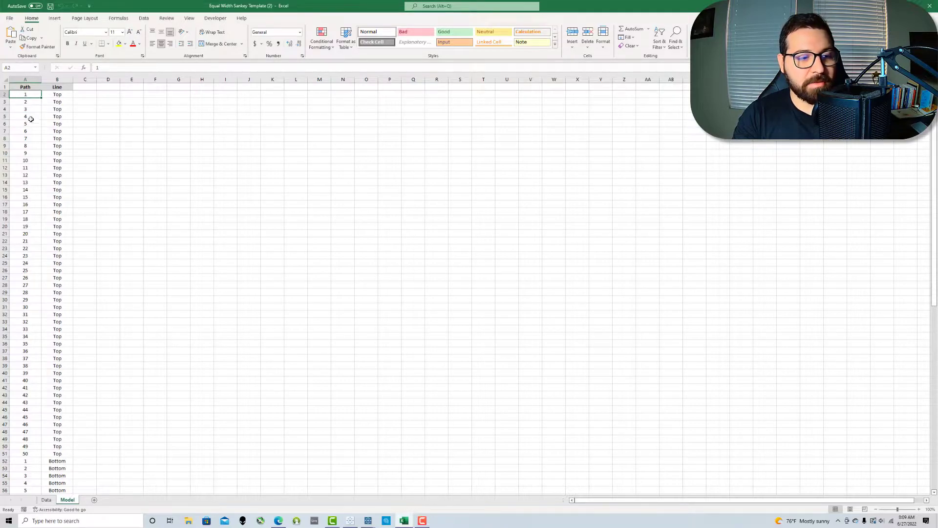
pyautogui.click(21, 455)
pyautogui.moveTo(57, 94); pyautogui.dragTo(57, 453)
pyautogui.scroll(-20, 32, 426)
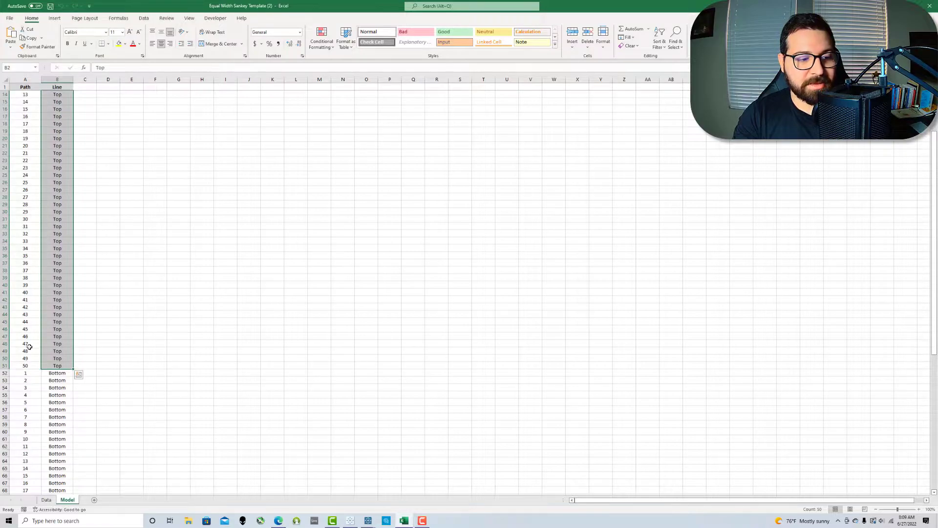
pyautogui.scroll(18, 49, 291)
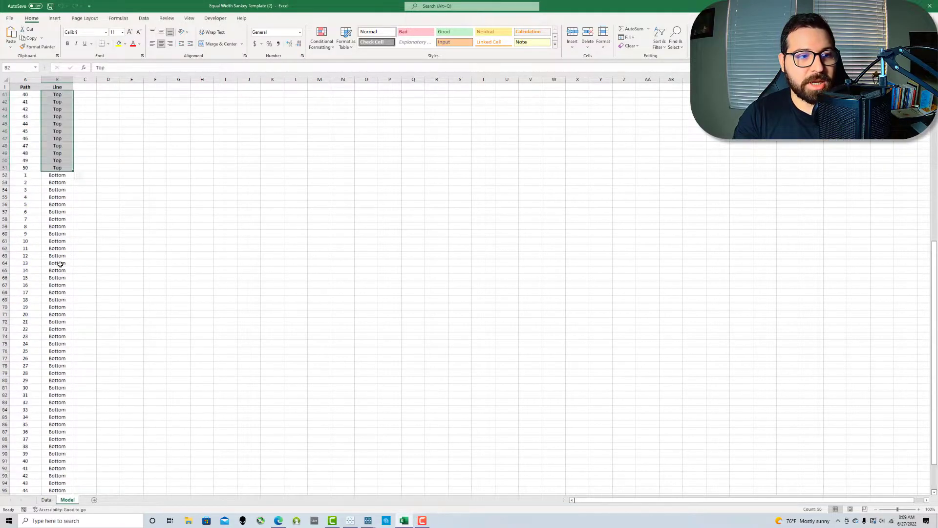
pyautogui.click(36, 228)
pyautogui.scroll(5, 37, 229)
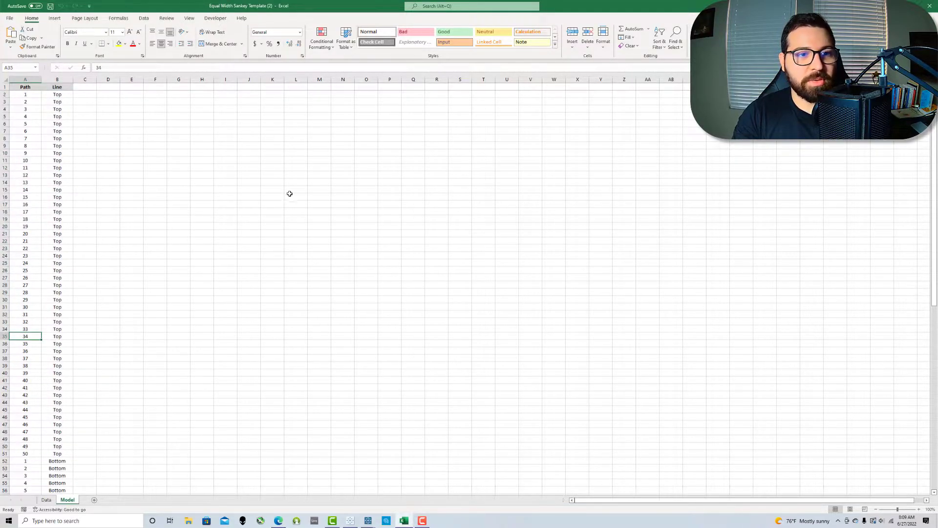
# Add a clean step after Orders named Scaffold Range
pyautogui.click(890, 6)
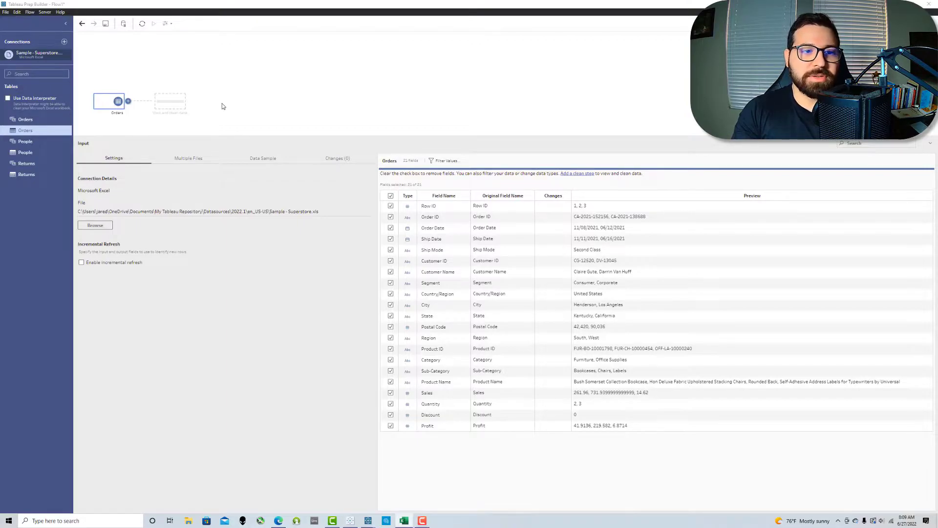
pyautogui.click(179, 102)
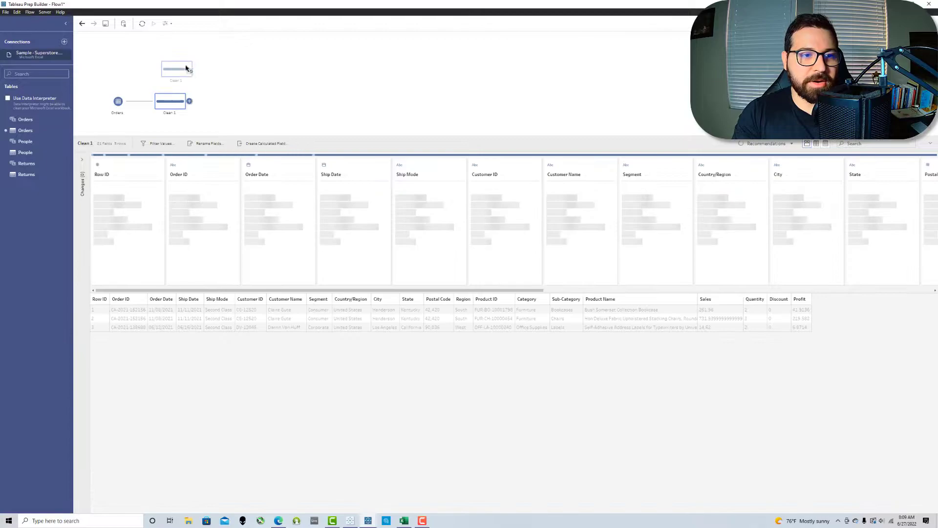
pyautogui.doubleClick(170, 113)
pyautogui.write('S')
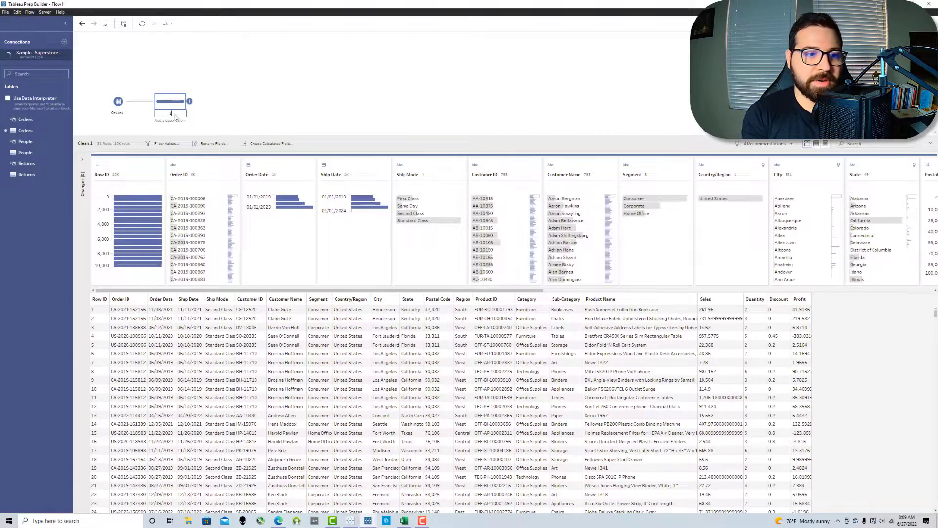
pyautogui.write('caffold Range')
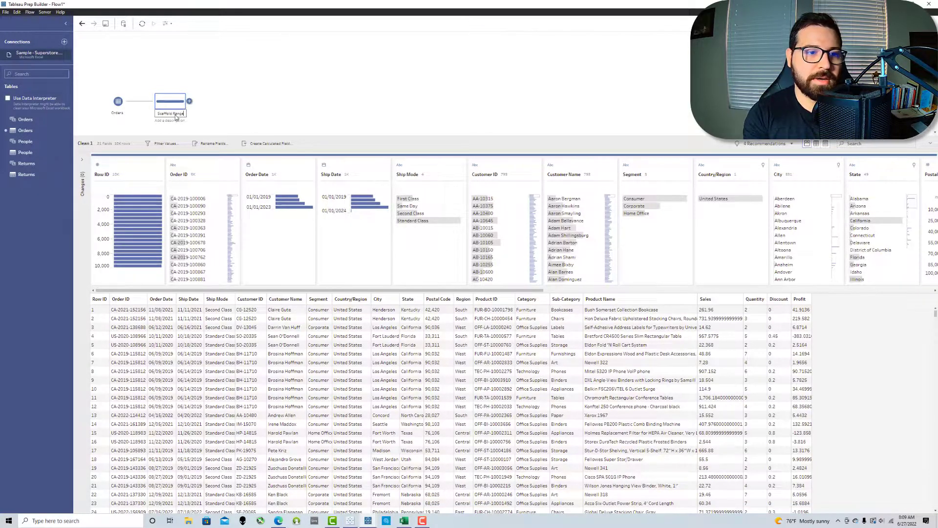
pyautogui.click(189, 102)
pyautogui.press('Escape')
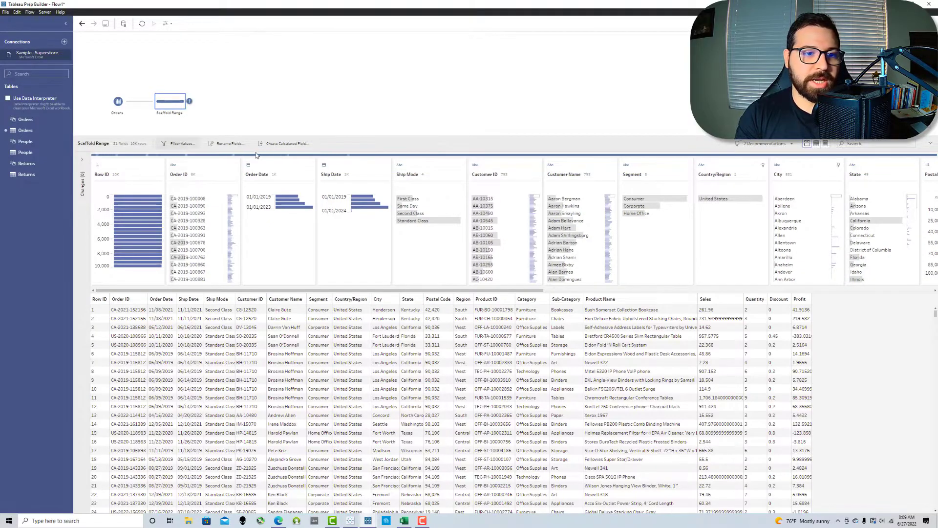
# Create a calculated field Path Start with the value 1
pyautogui.click(267, 148)
pyautogui.write('Path')
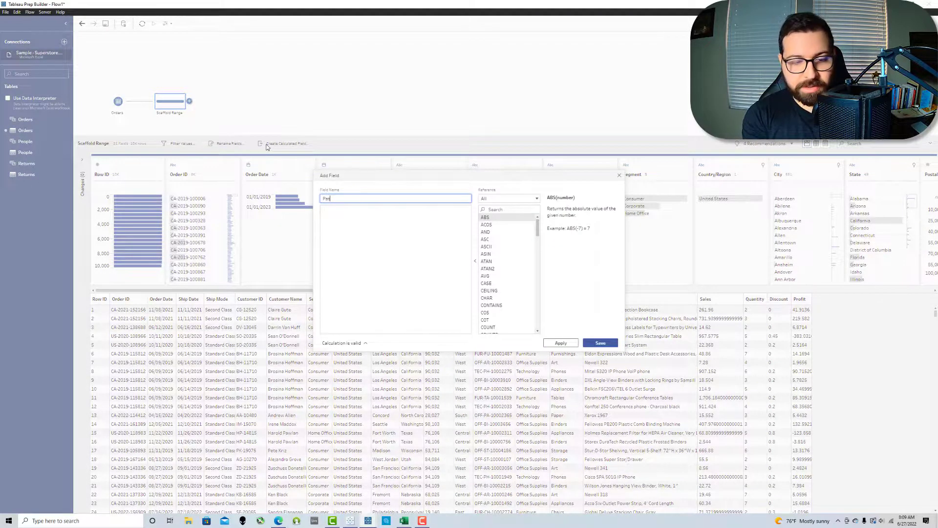
pyautogui.click(348, 197)
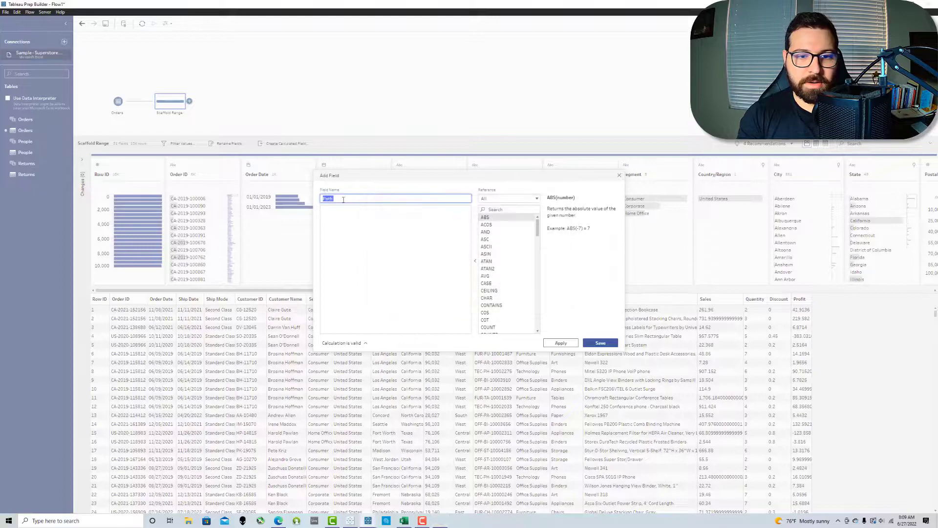
pyautogui.write('Start')
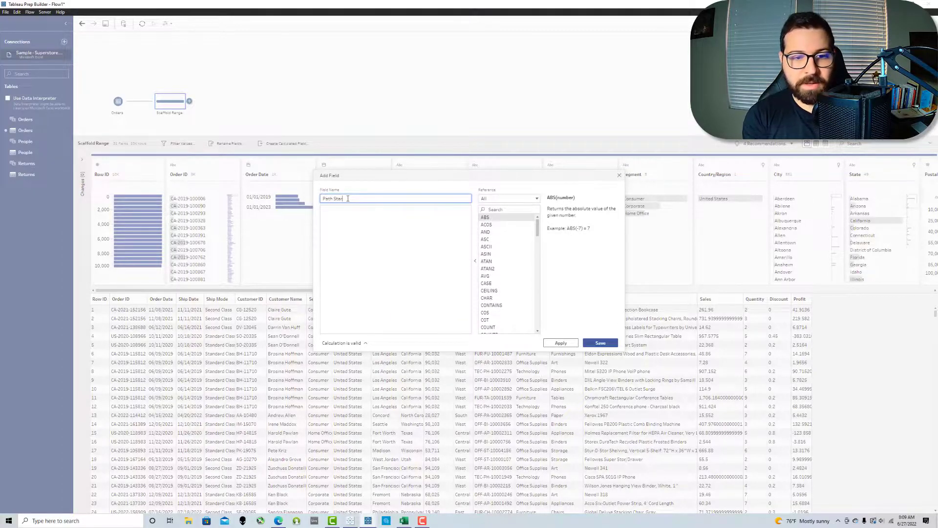
pyautogui.click(349, 213)
pyautogui.write('1')
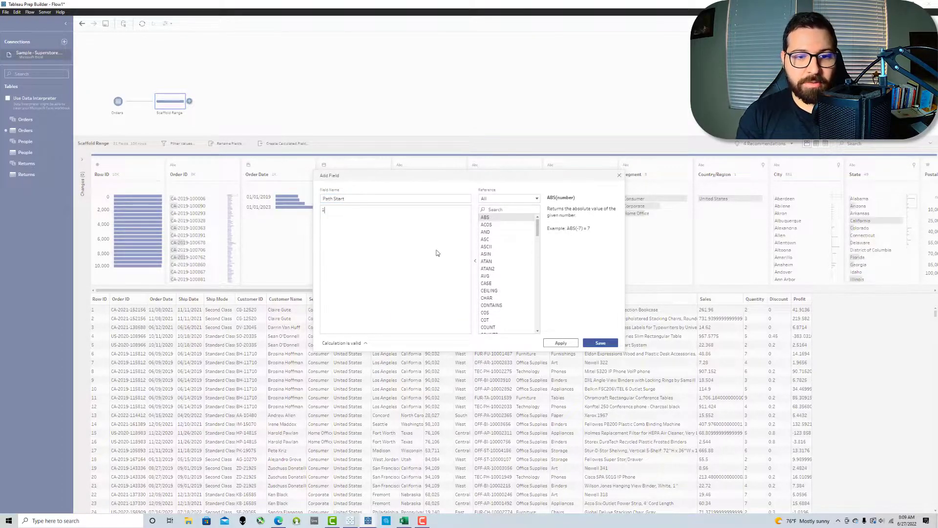
pyautogui.click(613, 343)
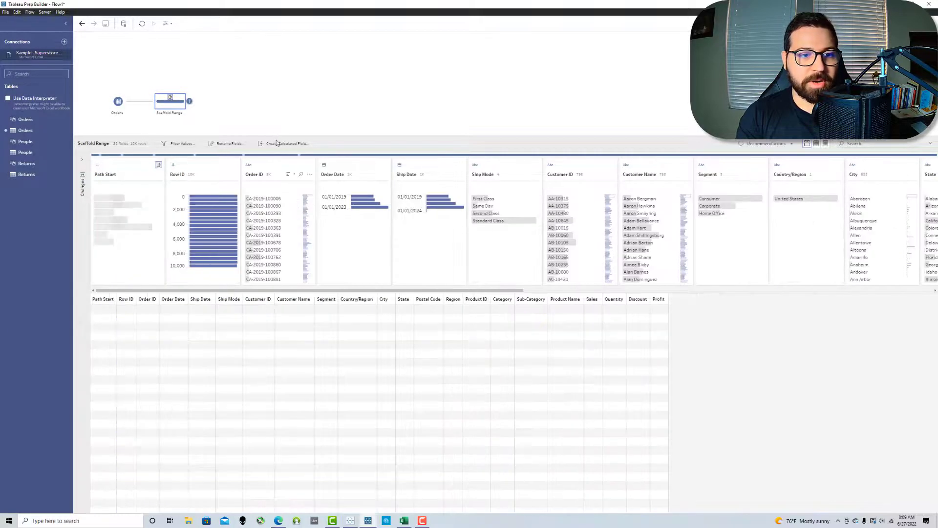
# Create a calculated field Path End with the value 50
pyautogui.click(276, 143)
pyautogui.write('Path End')
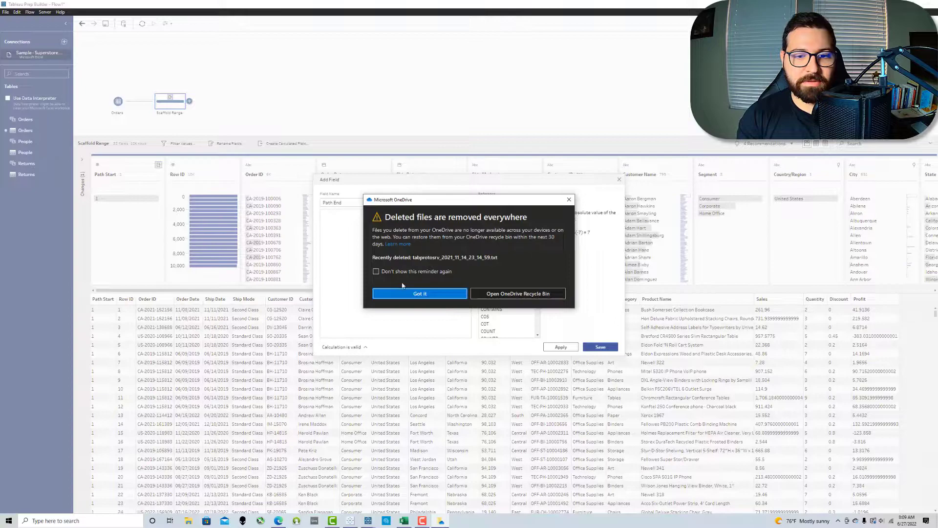
pyautogui.click(404, 292)
pyautogui.click(362, 241)
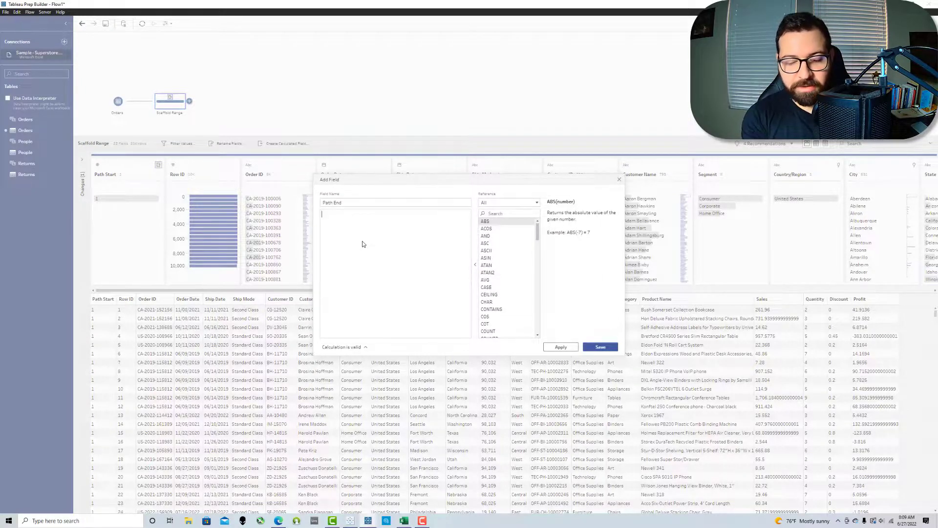
pyautogui.write('1')
pyautogui.click(595, 348)
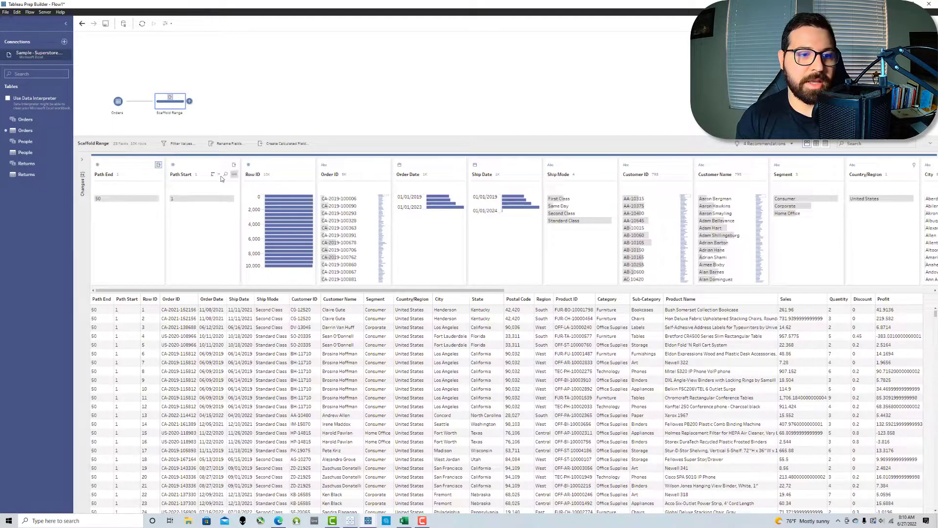
# Keep only Path Start and Path End, put Path Start first, and move the step higher
pyautogui.click(209, 172)
pyautogui.keyDown('ctrl'); pyautogui.click(119, 167); pyautogui.keyUp('ctrl')
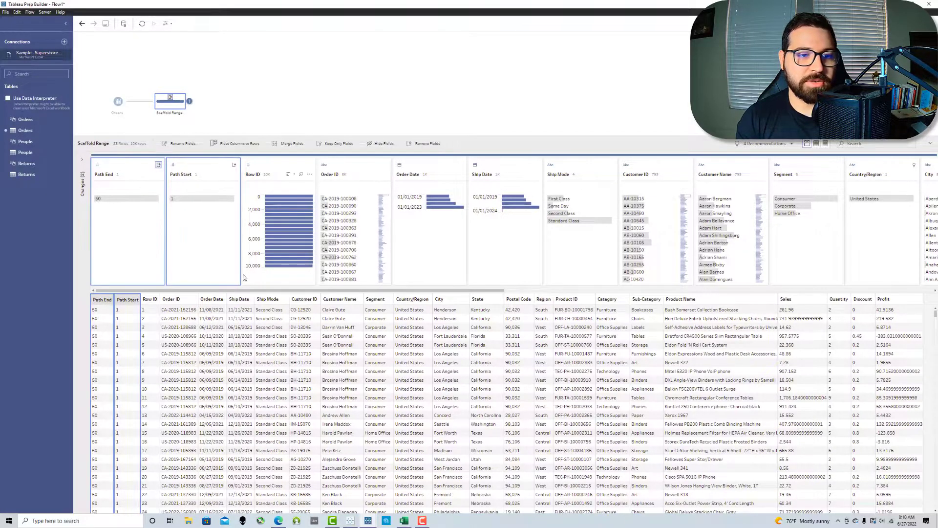
pyautogui.click(337, 143)
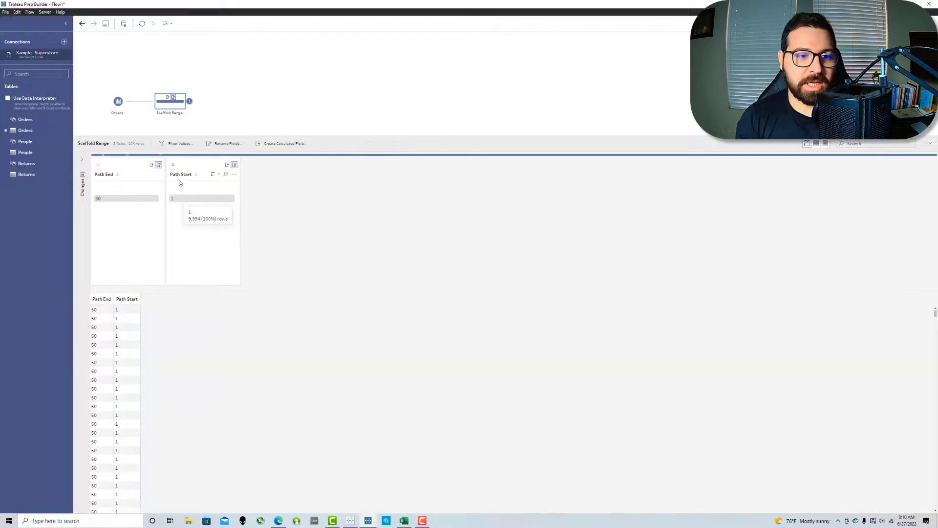
pyautogui.moveTo(179, 182); pyautogui.dragTo(113, 171)
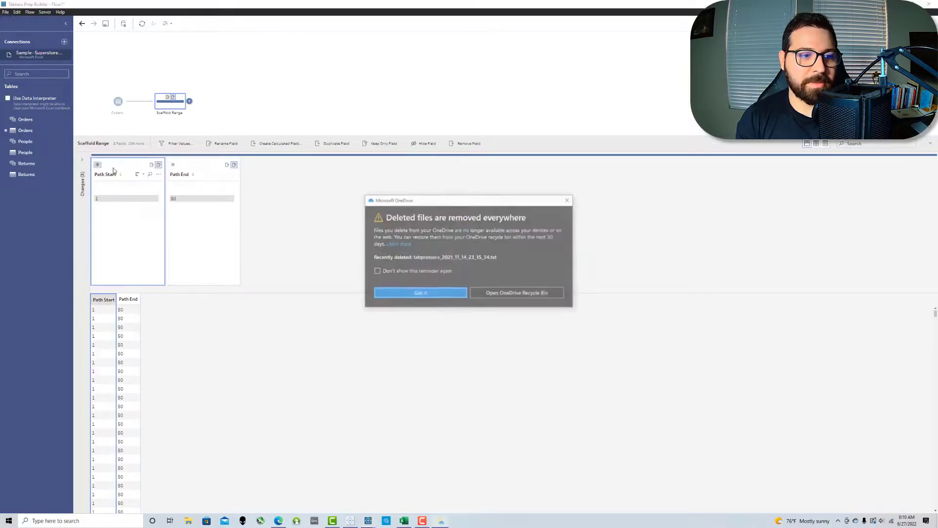
pyautogui.click(430, 295)
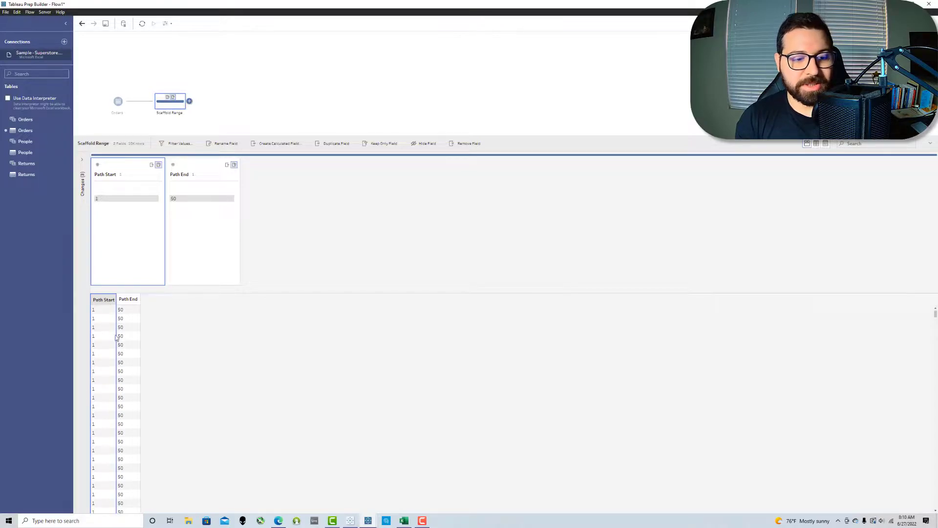
pyautogui.scroll(-10, 116, 337)
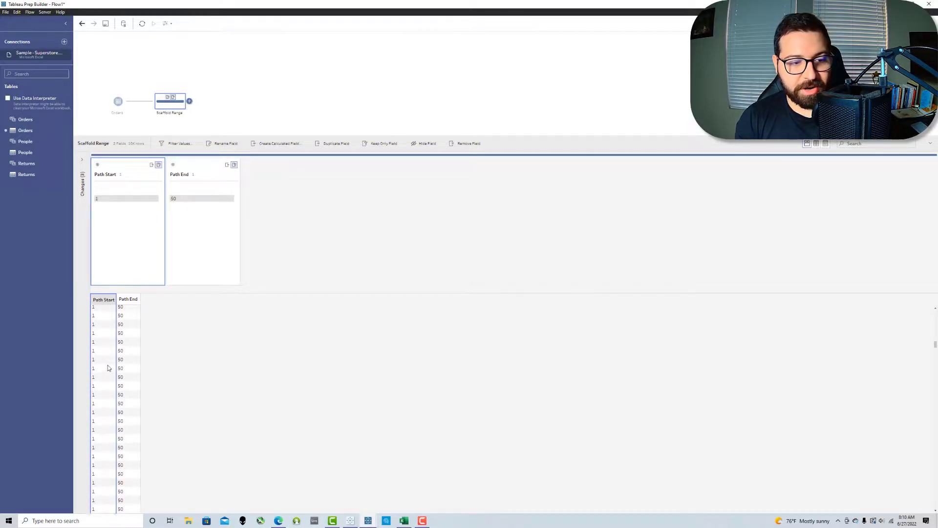
pyautogui.click(214, 75)
pyautogui.moveTo(177, 111); pyautogui.dragTo(176, 72)
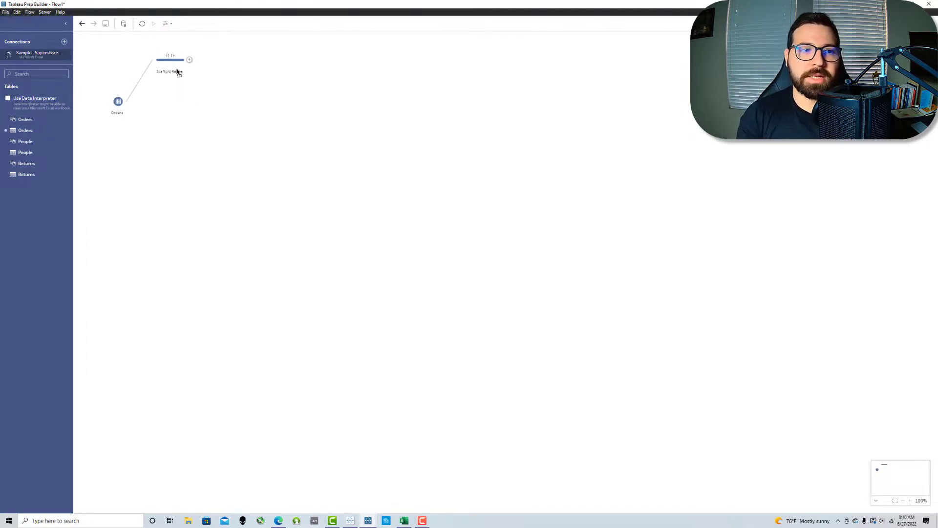
# Add an aggregate step named Deduplicate after Scaffold Range, grouped by Path Start and Path End
pyautogui.click(190, 60)
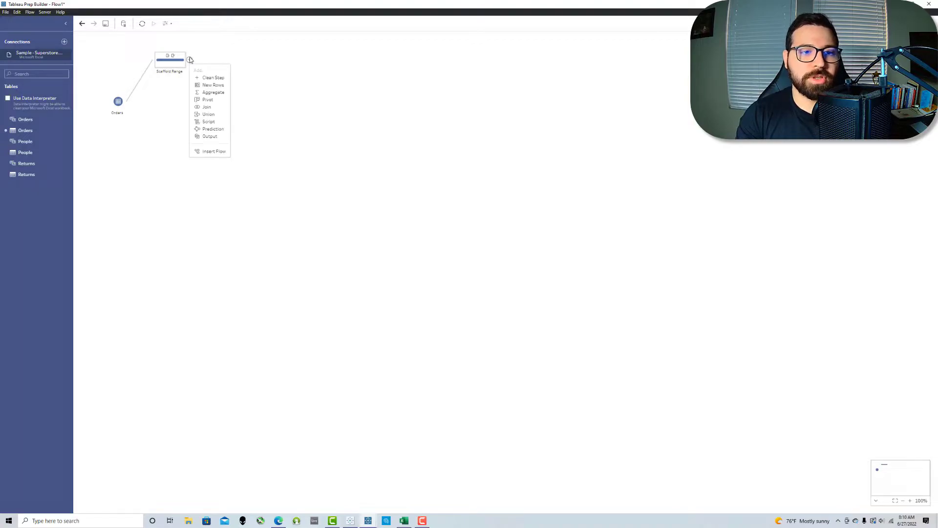
pyautogui.click(212, 92)
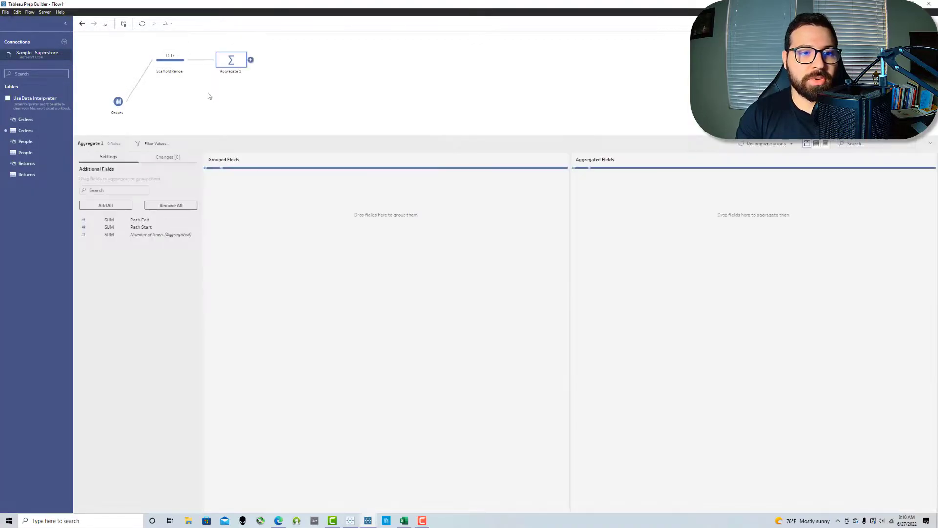
pyautogui.doubleClick(231, 72)
pyautogui.press('BackSpace')
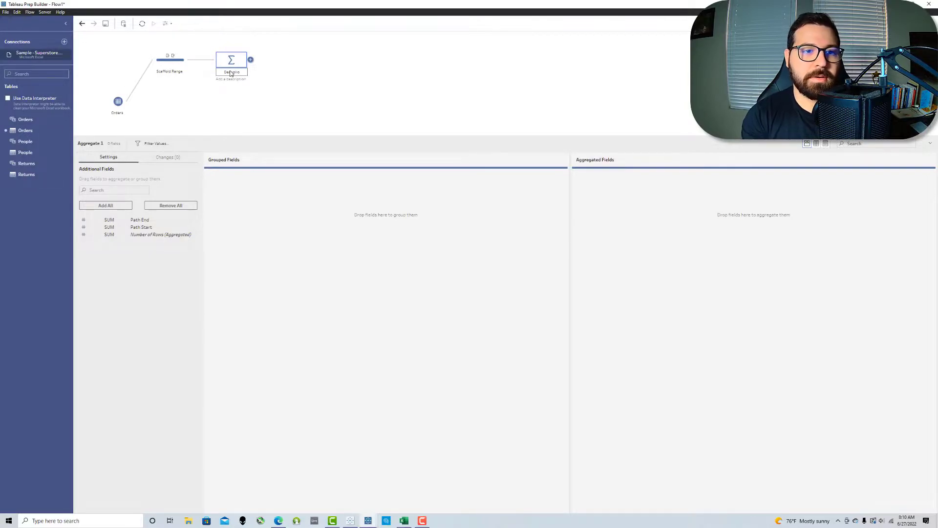
pyautogui.press('Return')
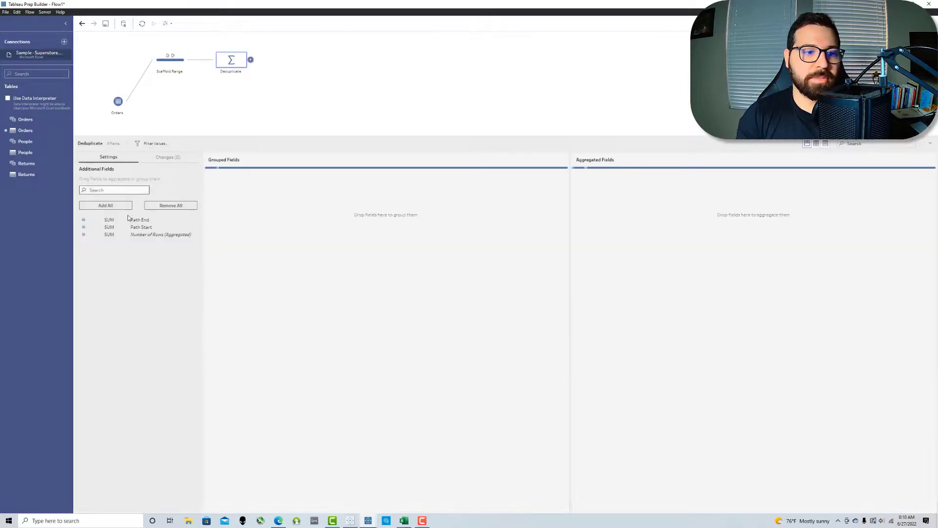
pyautogui.moveTo(141, 229); pyautogui.dragTo(350, 205)
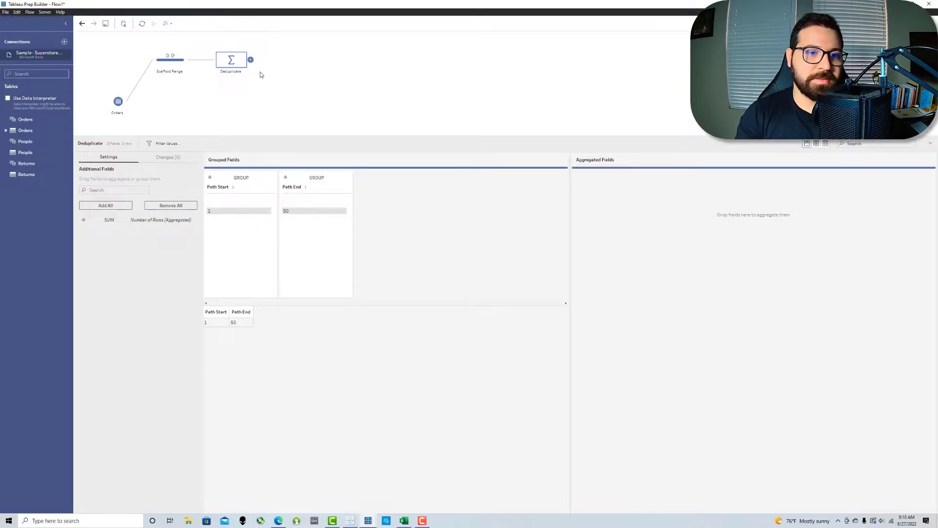
pyautogui.click(250, 60)
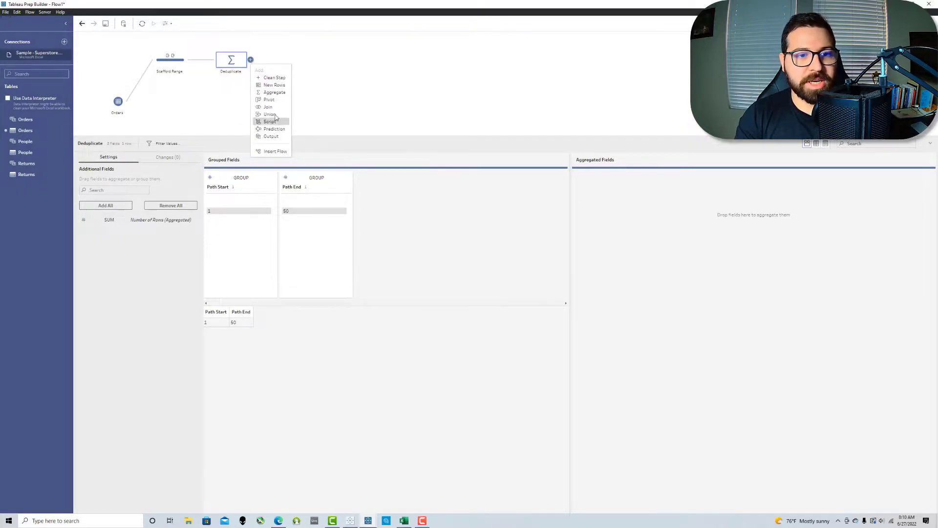
# Add a pivot step using wildcard 'Path' for the values and remove the Pivot1 Names field
pyautogui.click(275, 101)
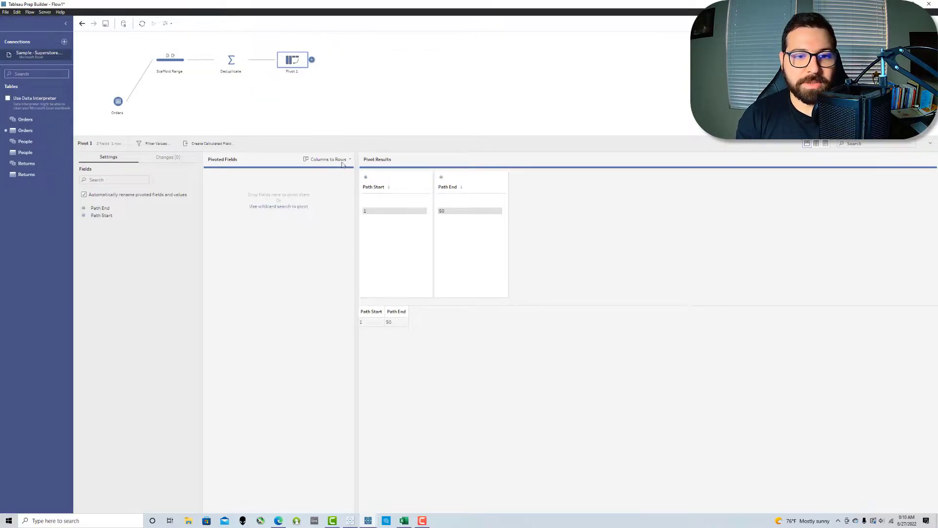
pyautogui.click(276, 207)
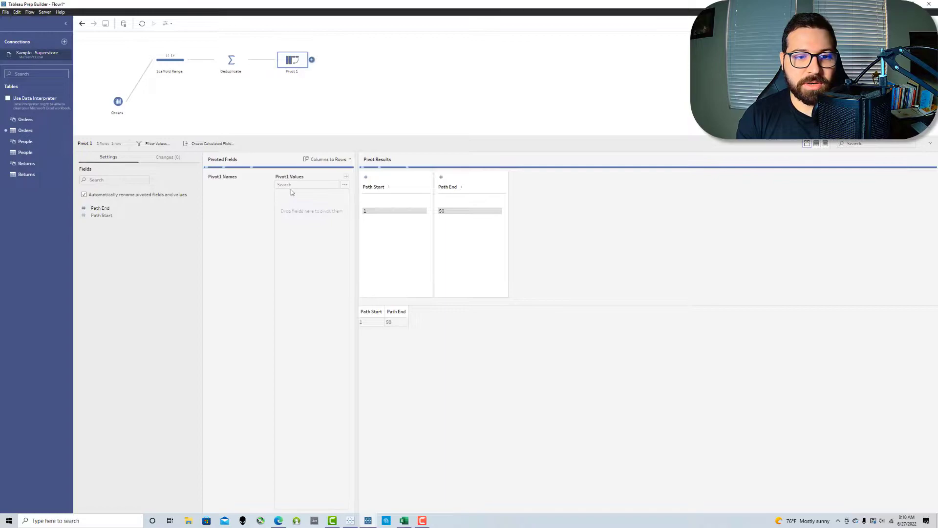
pyautogui.click(302, 185)
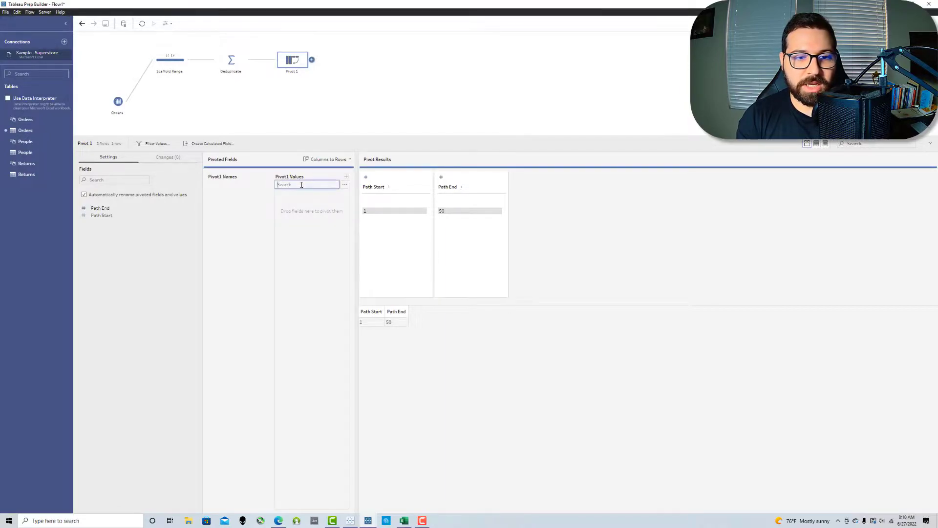
pyautogui.write('Path')
pyautogui.press('Return')
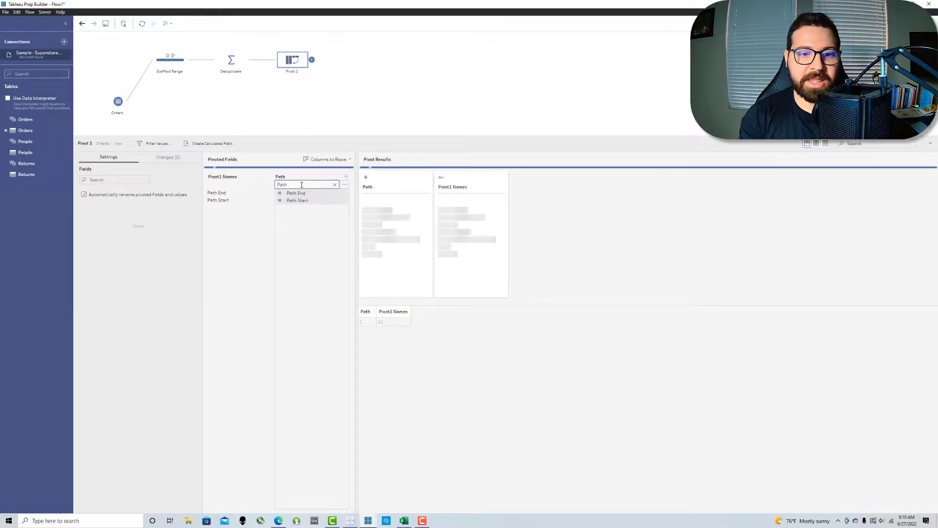
pyautogui.click(483, 181)
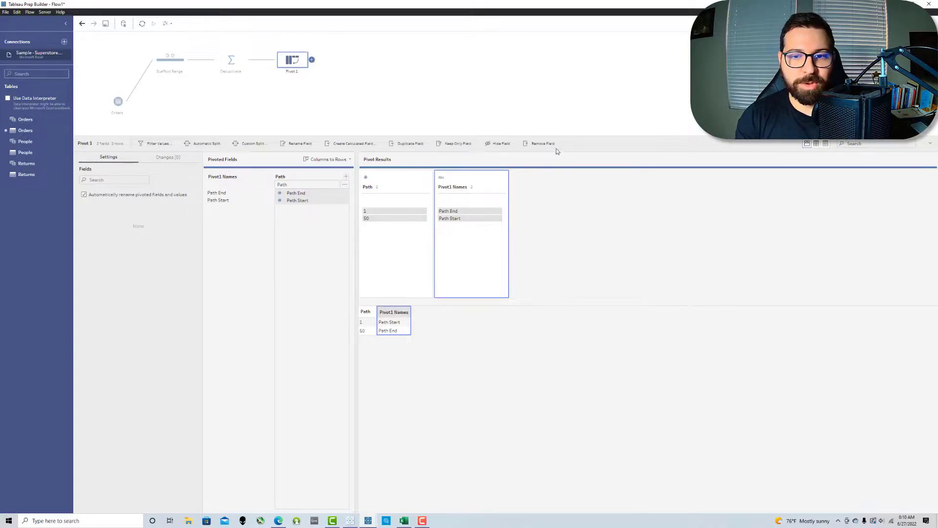
pyautogui.click(540, 144)
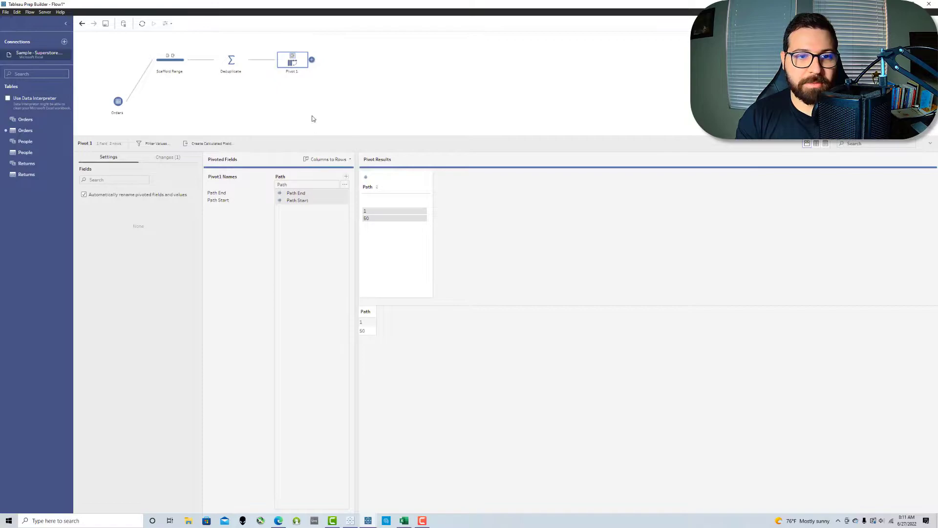
# Rename the pivot step to Pivot Scaffold and add a New Rows step after it
pyautogui.doubleClick(292, 71)
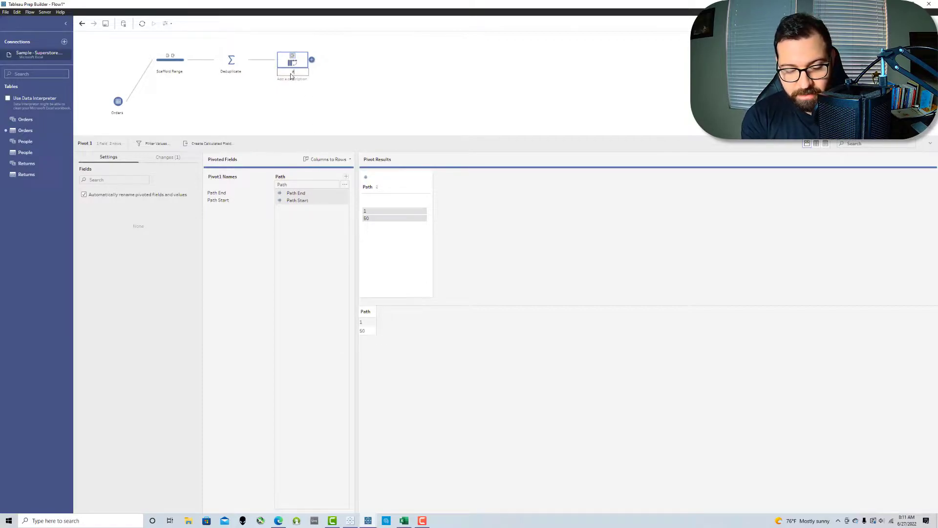
pyautogui.write('Pivot Scaffold')
pyautogui.press('Return')
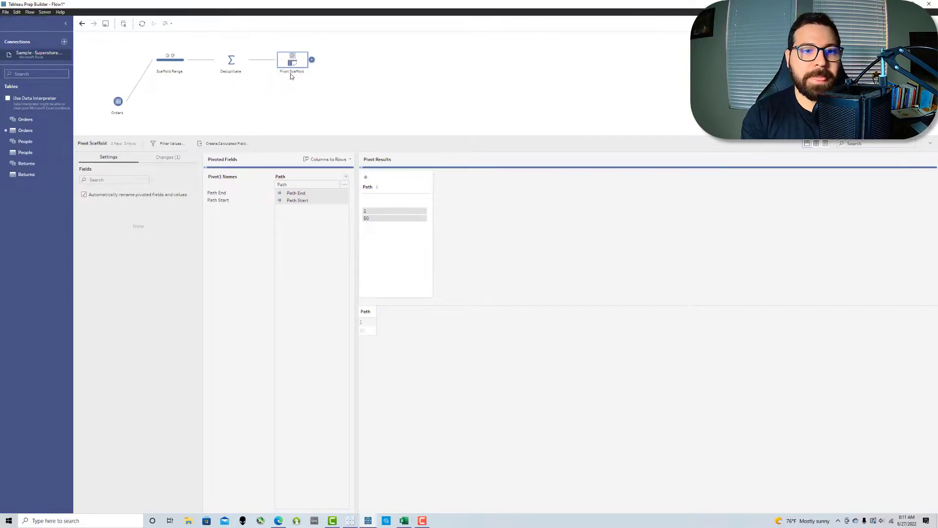
pyautogui.click(312, 60)
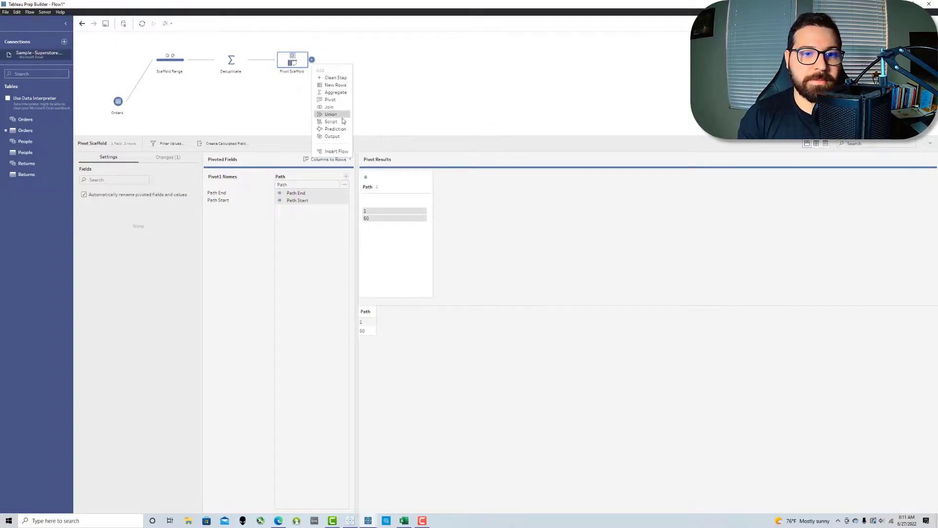
pyautogui.click(335, 85)
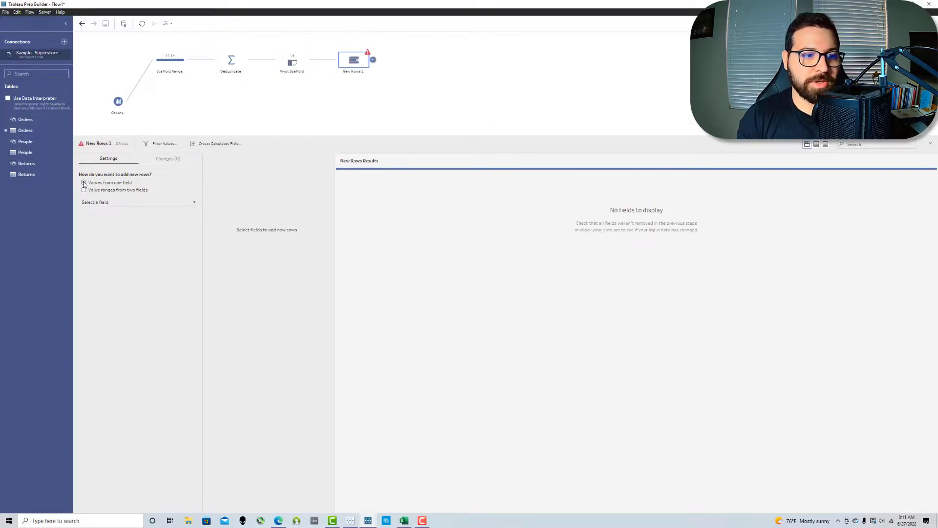
# Generate rows for every Path value from minimum to maximum, name the step Scaffold, and return to Excel
pyautogui.click(98, 202)
pyautogui.click(102, 224)
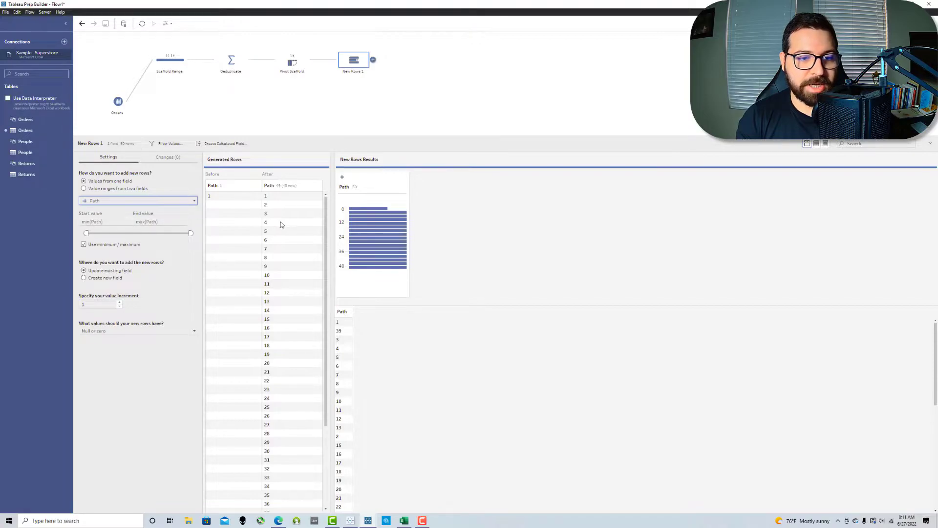
pyautogui.scroll(-2, 272, 211)
pyautogui.scroll(2, 269, 201)
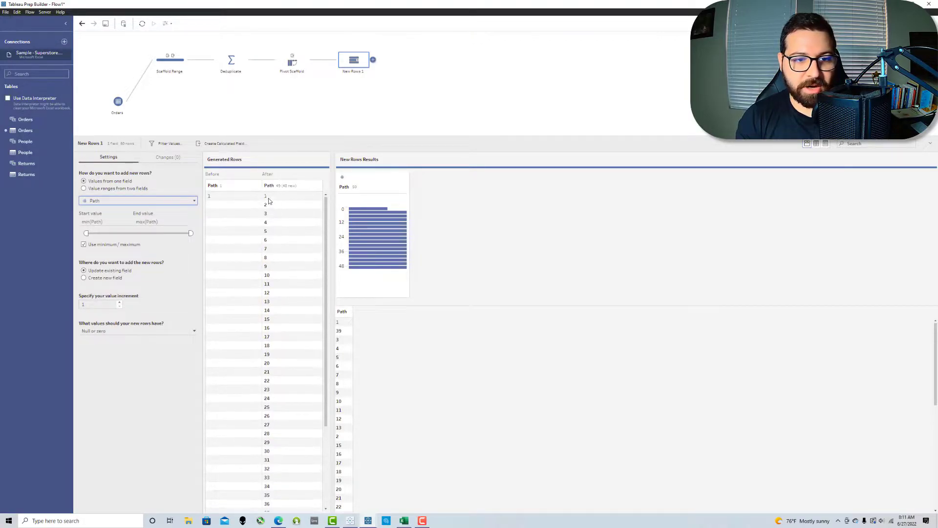
pyautogui.scroll(-5, 276, 205)
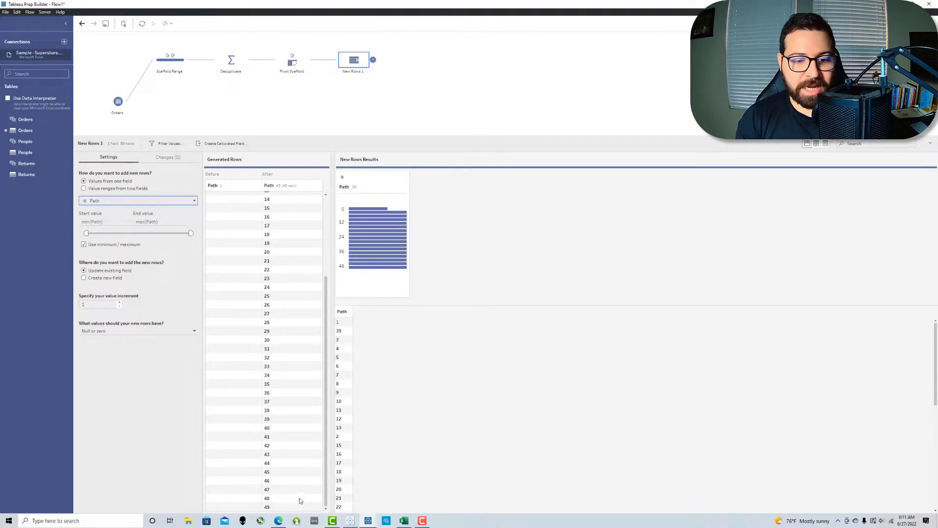
pyautogui.scroll(5, 303, 489)
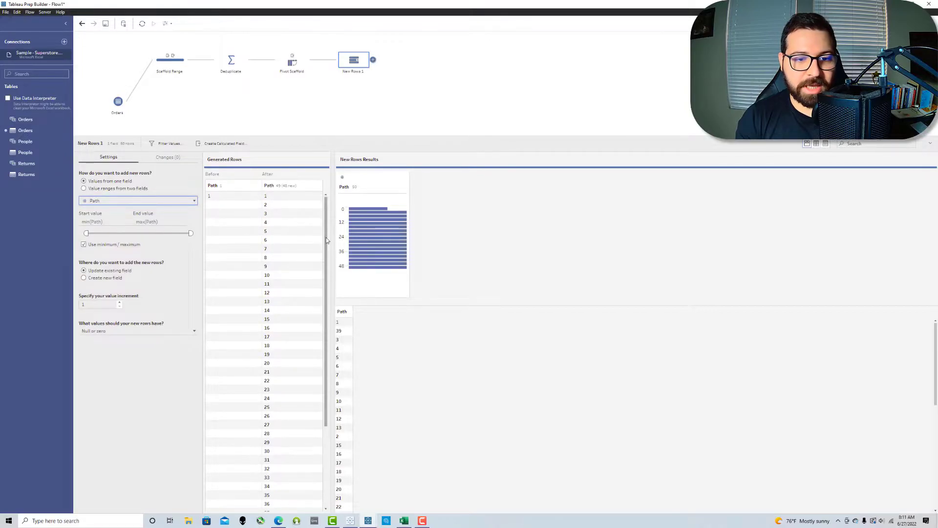
pyautogui.click(350, 73)
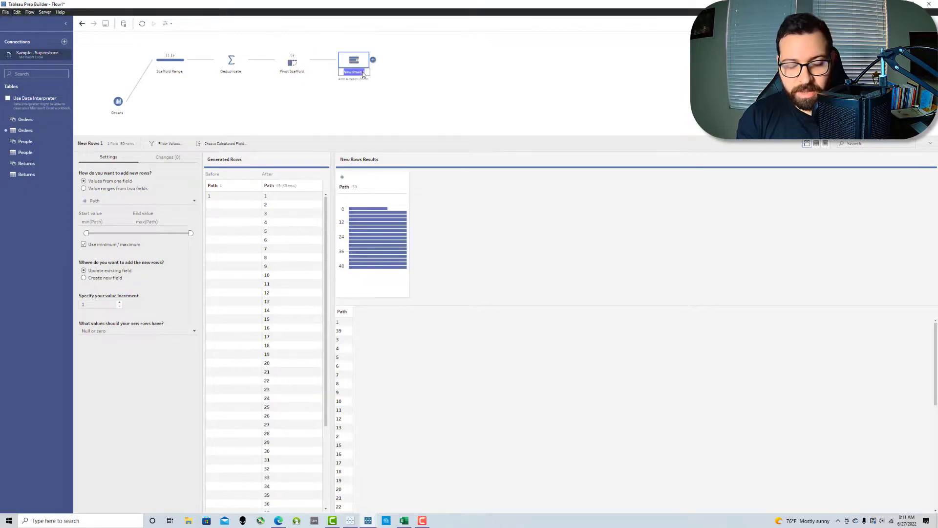
pyautogui.write('Scaffold')
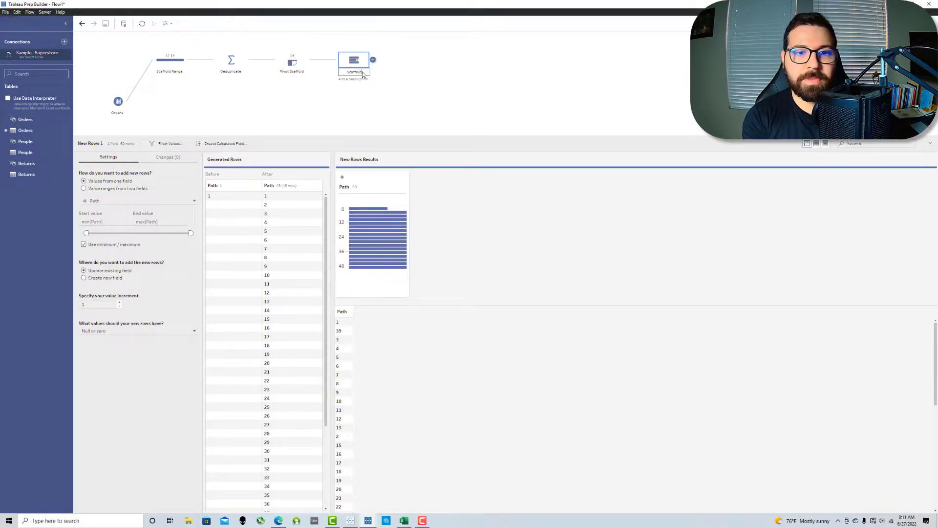
pyautogui.press('Return')
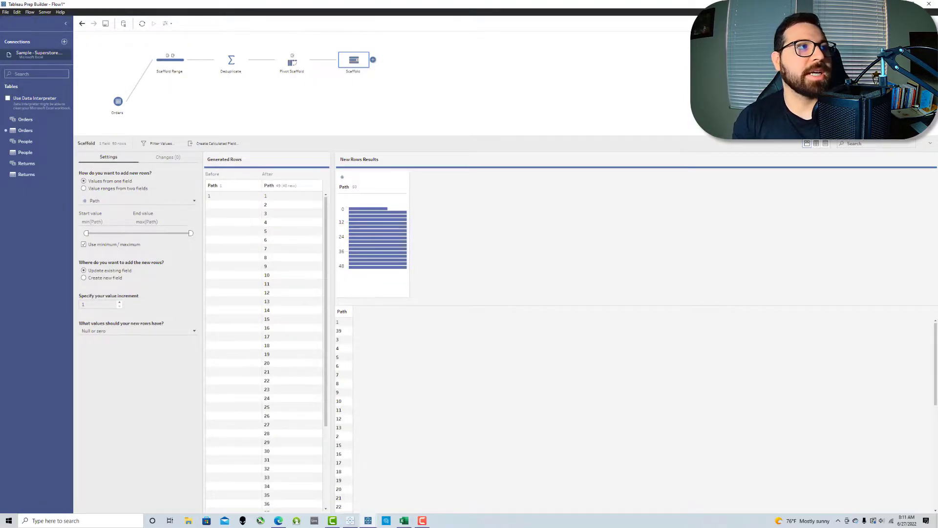
pyautogui.hotkey('alt', 'Tab')
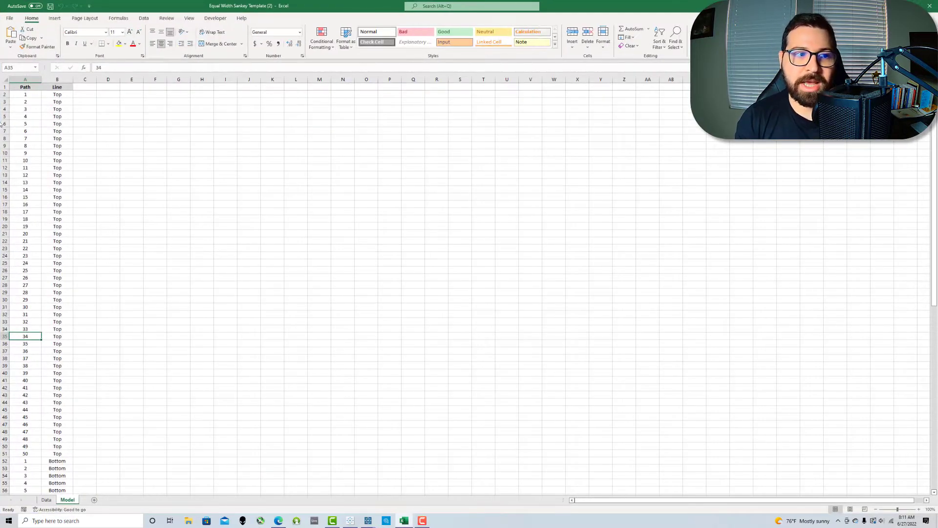
# Select the Model sheet's Path values 1–50 and their Top labels, then return to Tableau Prep
pyautogui.moveTo(26, 97); pyautogui.dragTo(29, 452)
pyautogui.moveTo(56, 97); pyautogui.dragTo(58, 454)
pyautogui.scroll(-4, 58, 454)
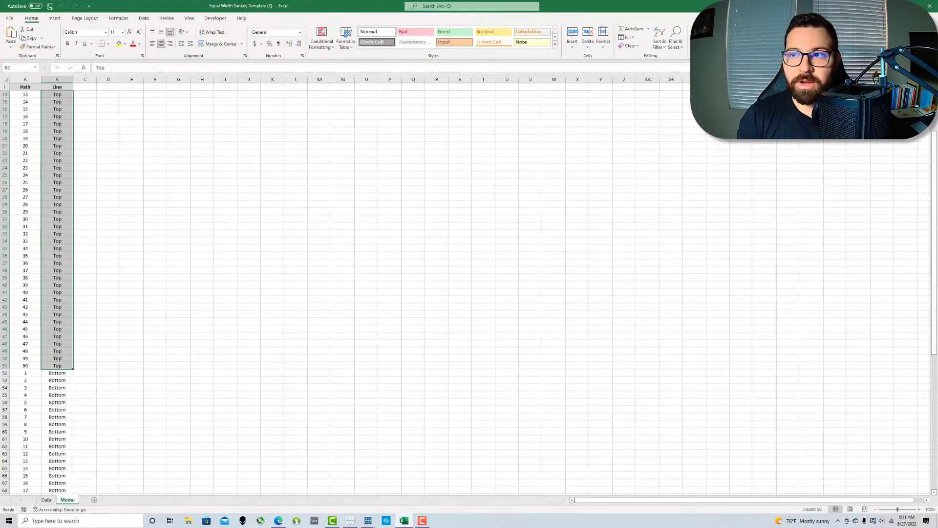
pyautogui.hotkey('alt', 'Tab')
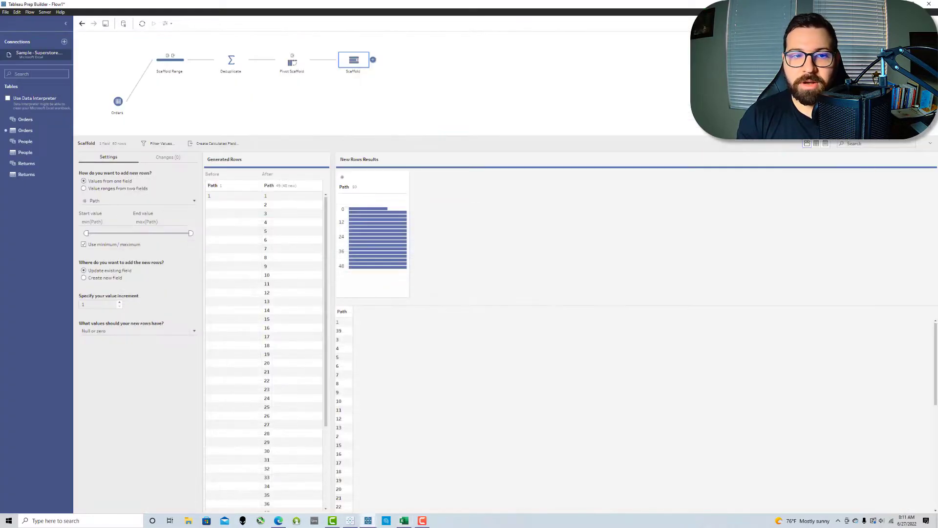
# Add a clean step after Scaffold named Top Scaffold
pyautogui.click(373, 59)
pyautogui.click(394, 79)
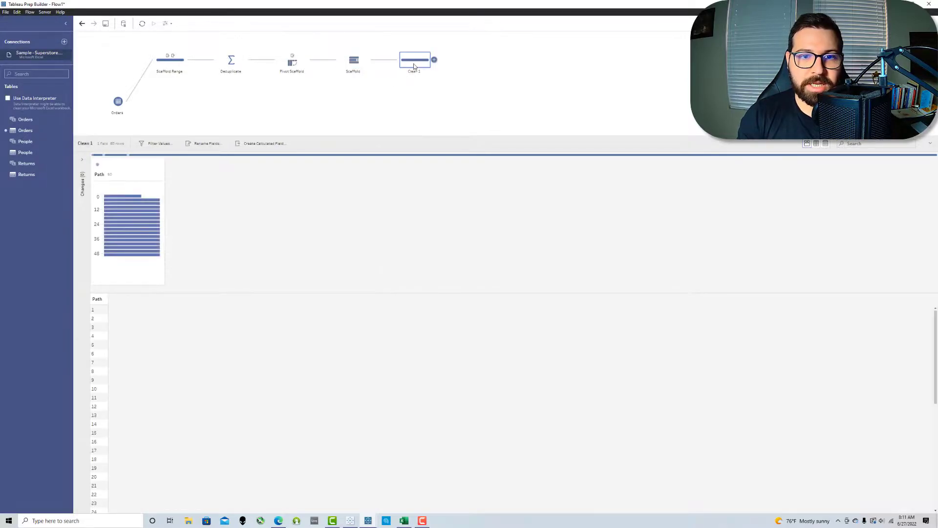
pyautogui.moveTo(418, 52); pyautogui.dragTo(445, 104)
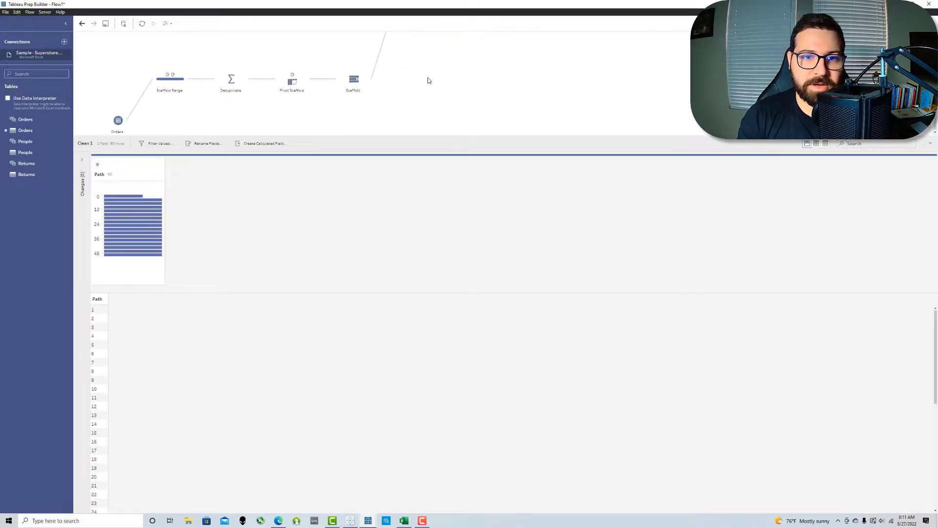
pyautogui.moveTo(417, 61); pyautogui.dragTo(418, 105)
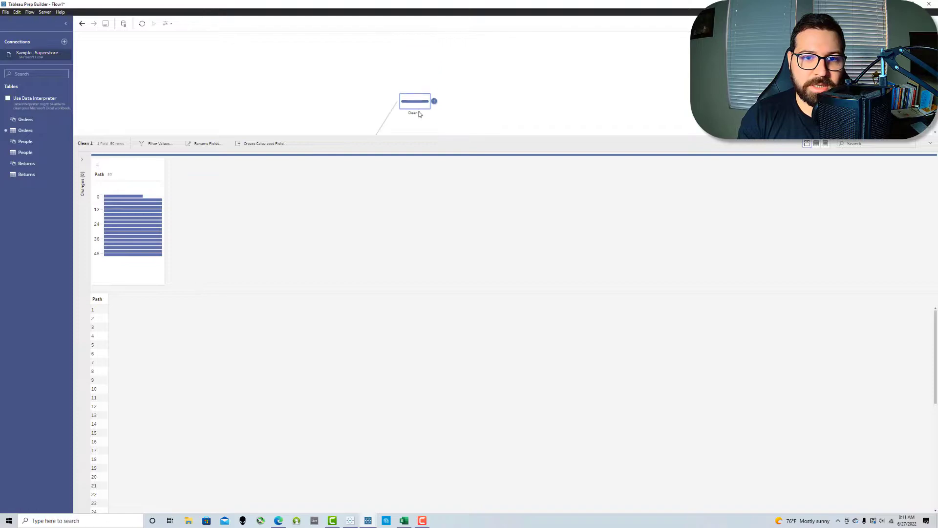
pyautogui.click(419, 113)
pyautogui.write('Ta')
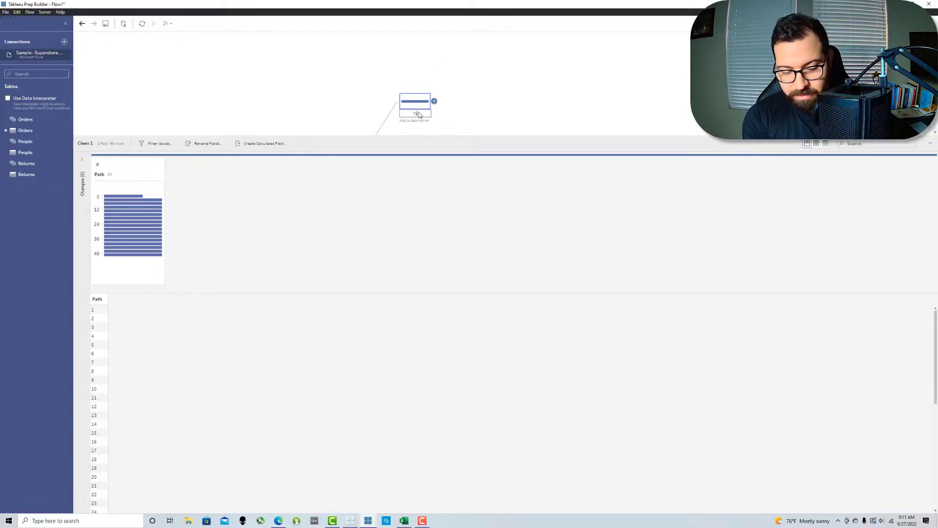
pyautogui.write('p Scaffold')
pyautogui.press('Return')
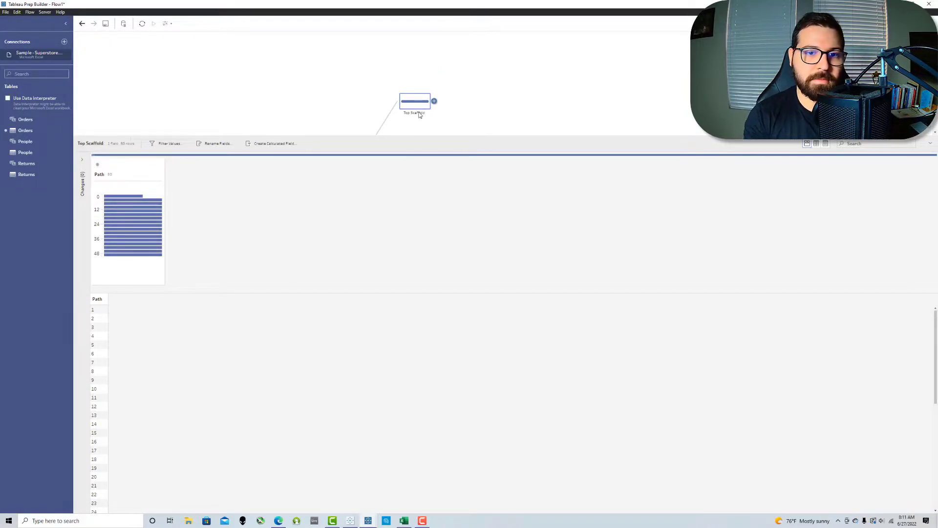
# Create a calculated field Line set to 'Top' in Top Scaffold
pyautogui.click(266, 143)
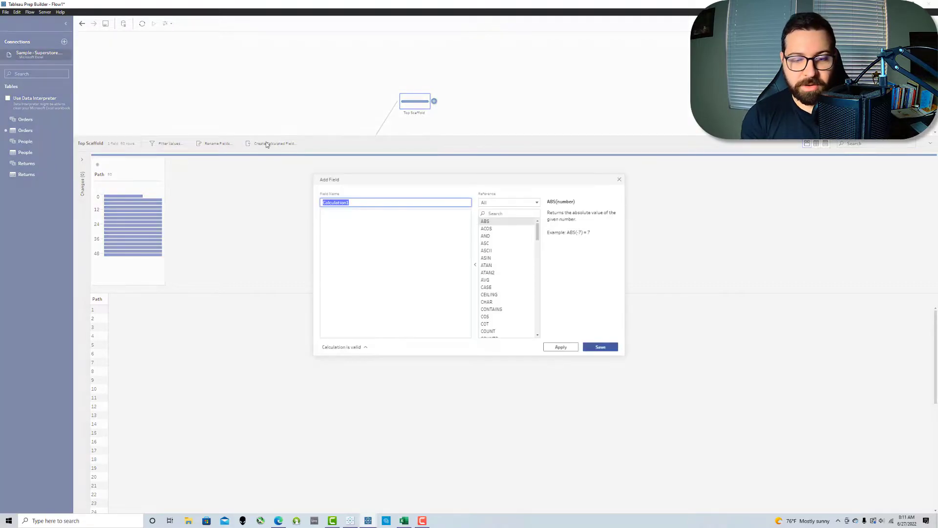
pyautogui.write('Line')
pyautogui.press('Tab')
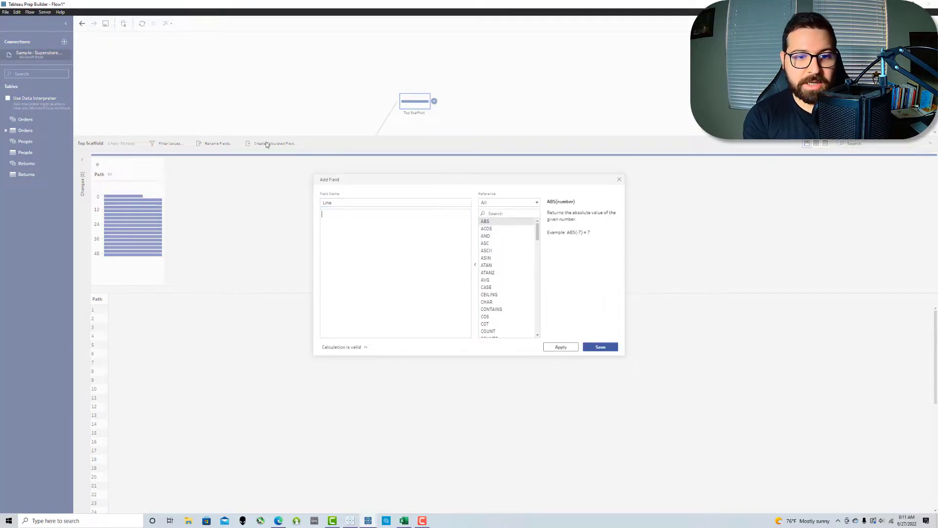
pyautogui.write("'Top:")
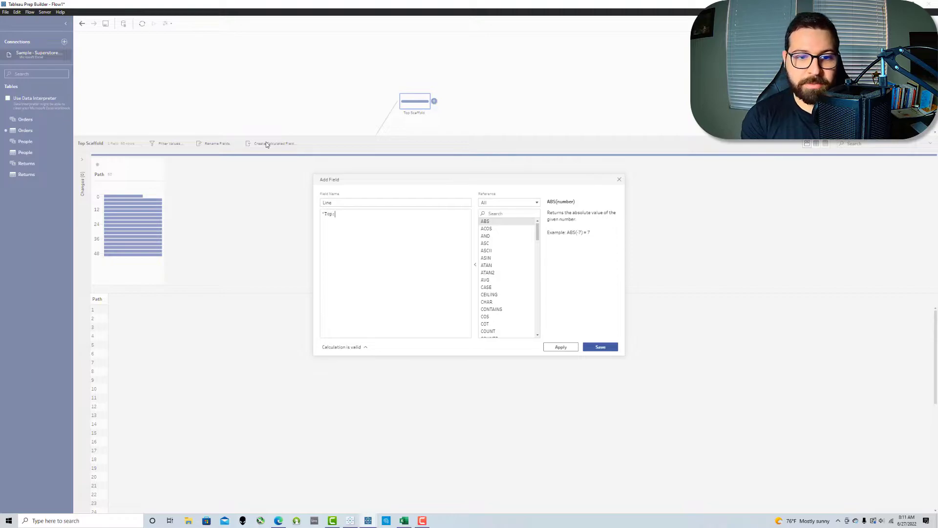
pyautogui.press('BackSpace')
pyautogui.write("'")
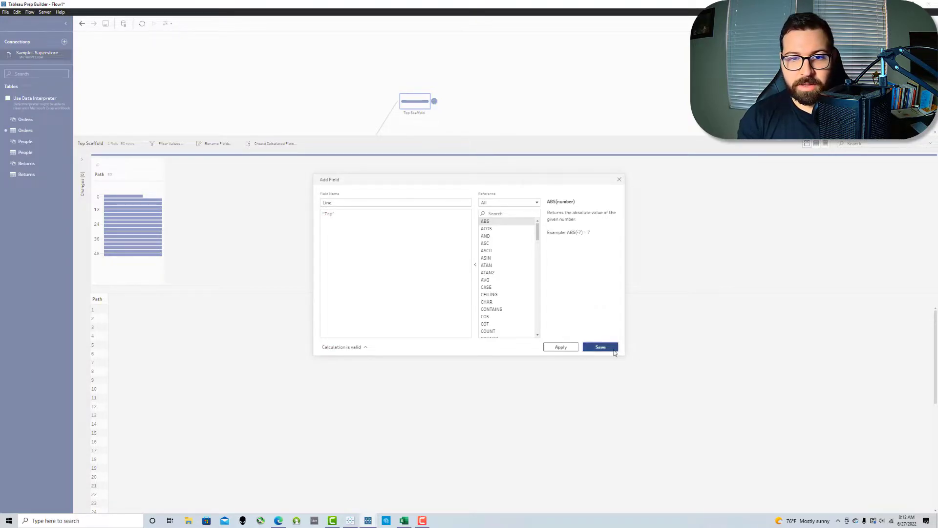
pyautogui.click(600, 347)
pyautogui.click(523, 97)
# Add a second clean step after Scaffold named Bottom Scaffold, placed below Top Scaffold
pyautogui.click(374, 146)
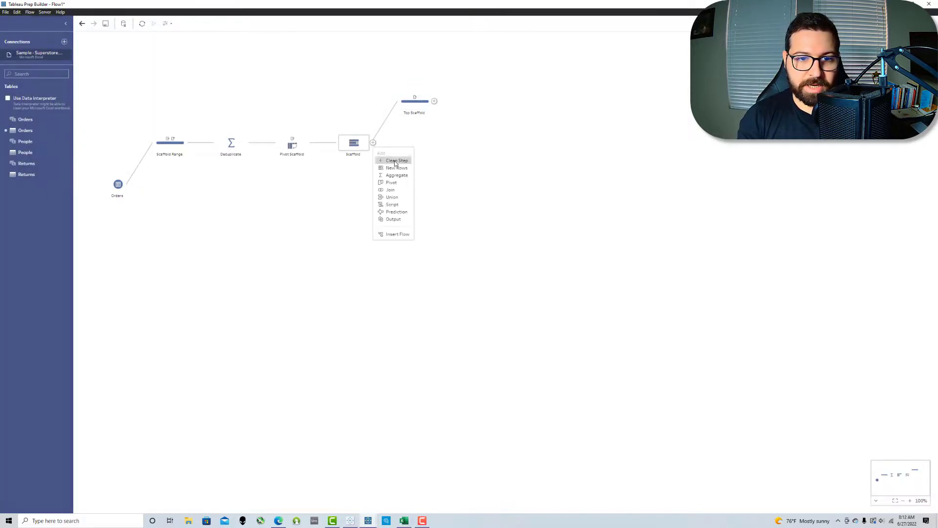
pyautogui.click(393, 162)
pyautogui.moveTo(418, 83); pyautogui.dragTo(424, 118)
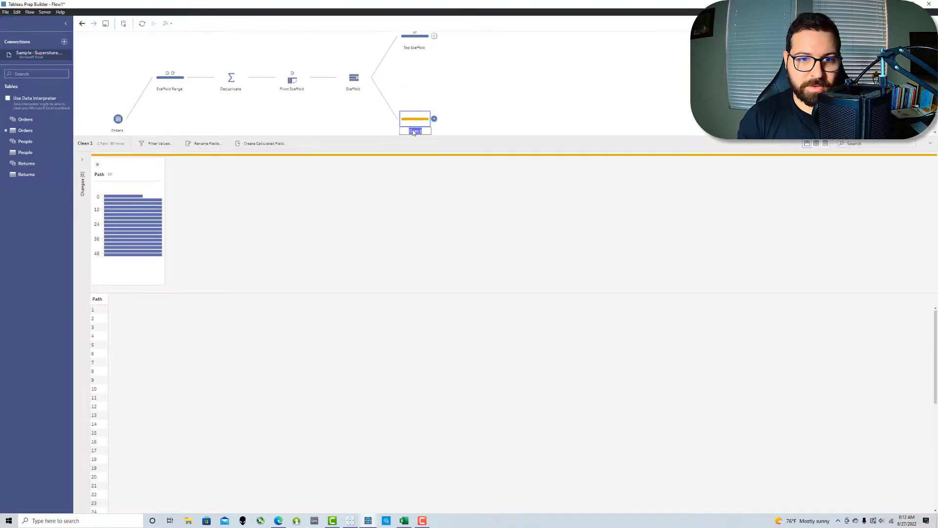
pyautogui.doubleClick(413, 131)
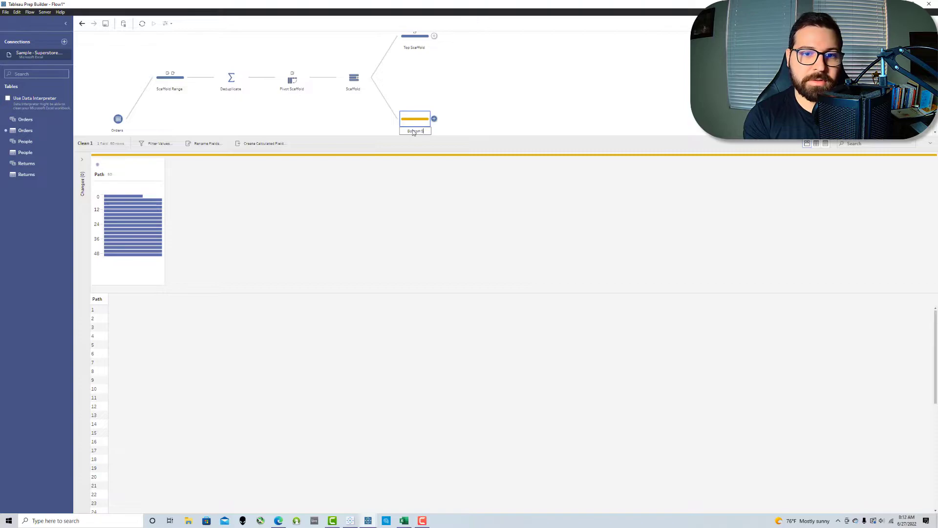
pyautogui.press('Return')
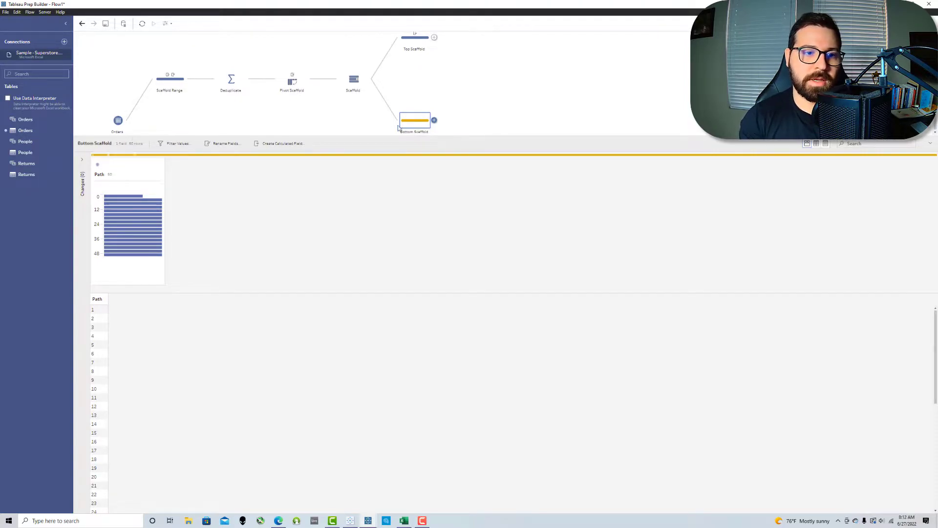
# Create a calculated field Line set to 'Bottom' in Bottom Scaffold
pyautogui.click(268, 144)
pyautogui.write('Line')
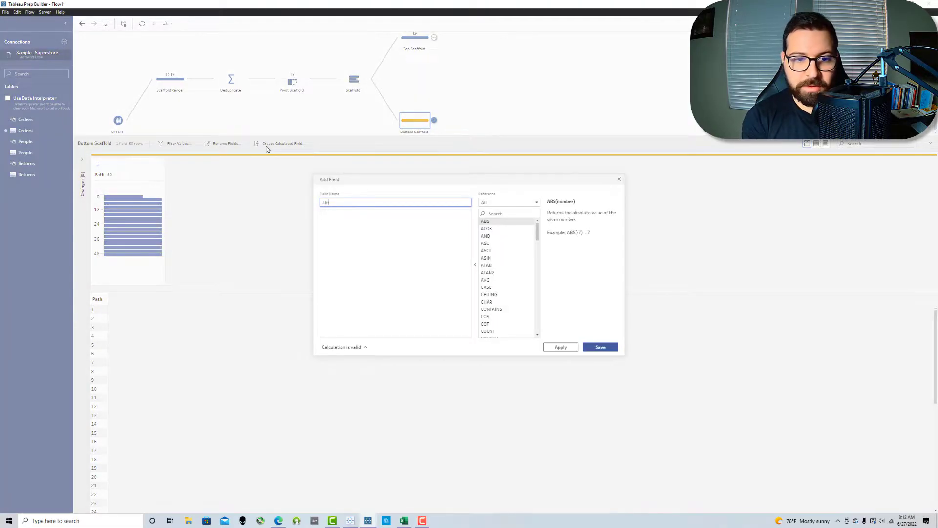
pyautogui.press('Tab')
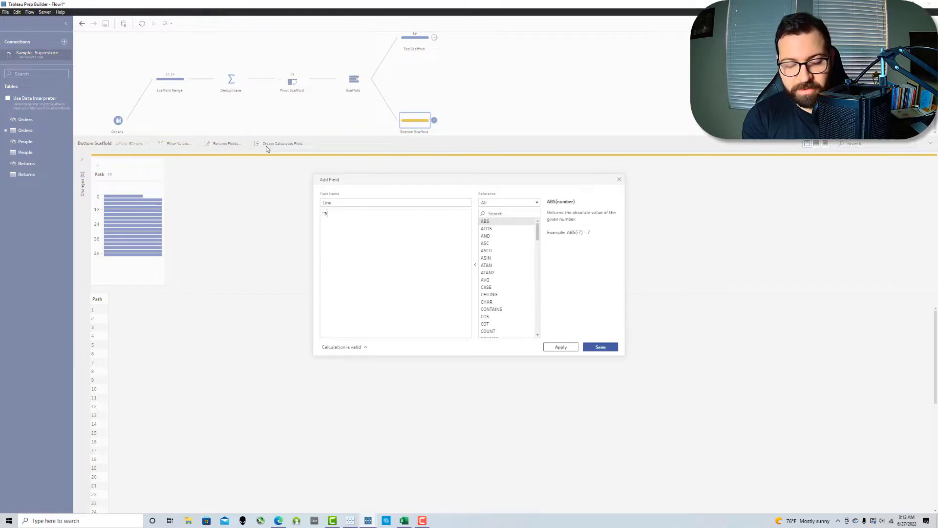
pyautogui.write("'Bottom'")
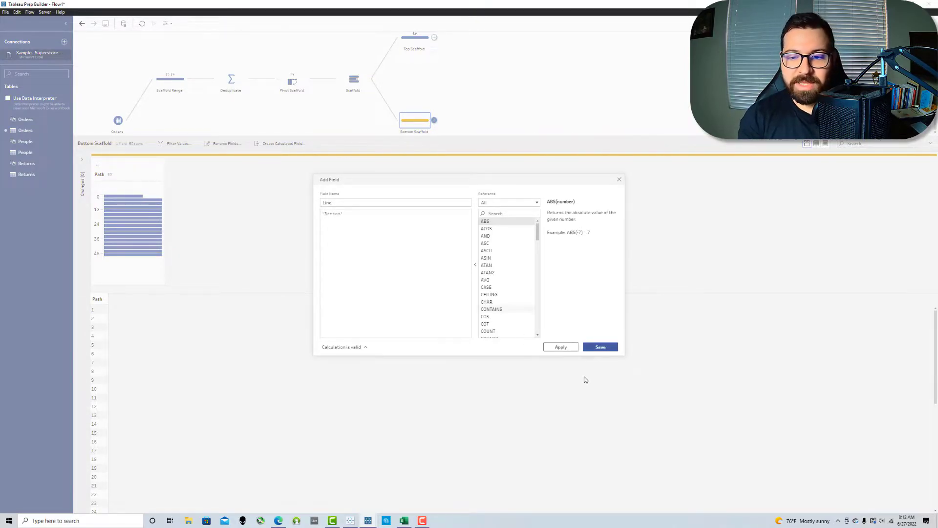
pyautogui.click(600, 347)
pyautogui.click(445, 102)
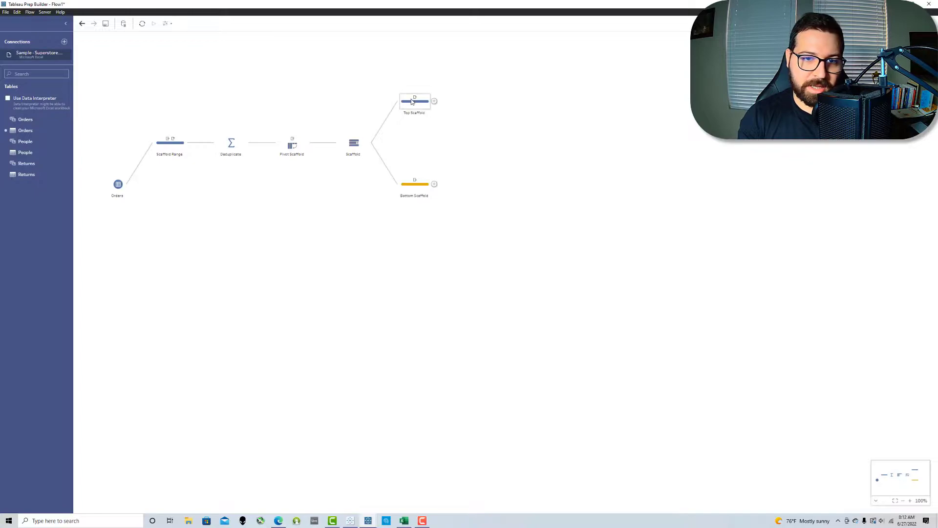
# Union Top Scaffold with Bottom Scaffold and name the union step Model Sheet
pyautogui.moveTo(416, 100); pyautogui.dragTo(425, 196)
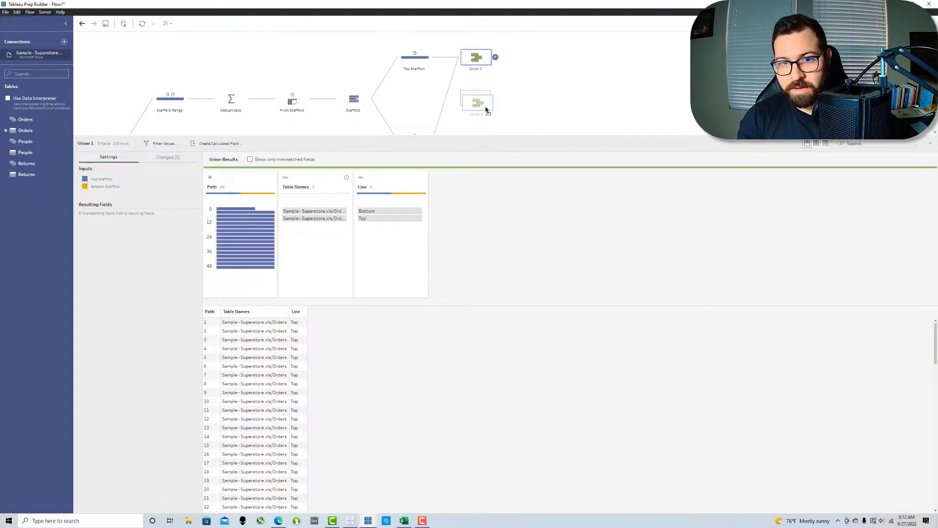
pyautogui.click(486, 110)
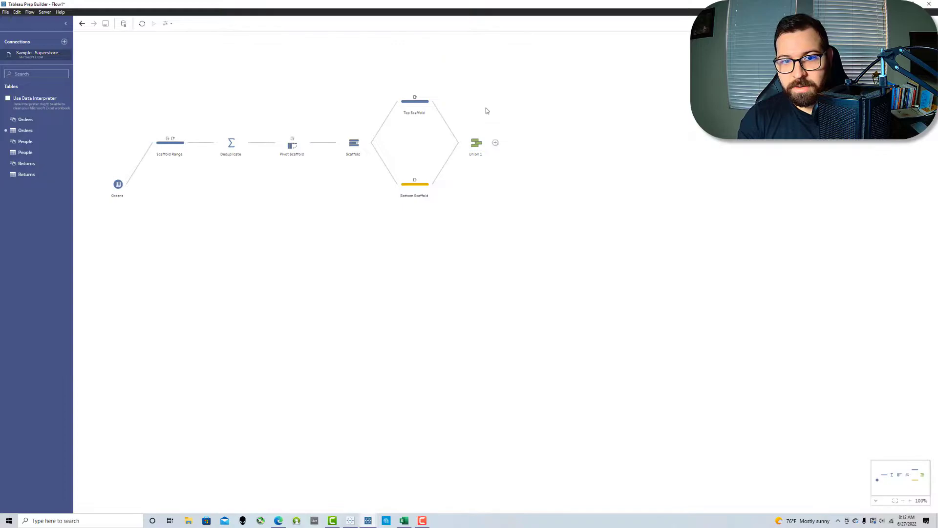
pyautogui.doubleClick(475, 156)
pyautogui.write('Mode')
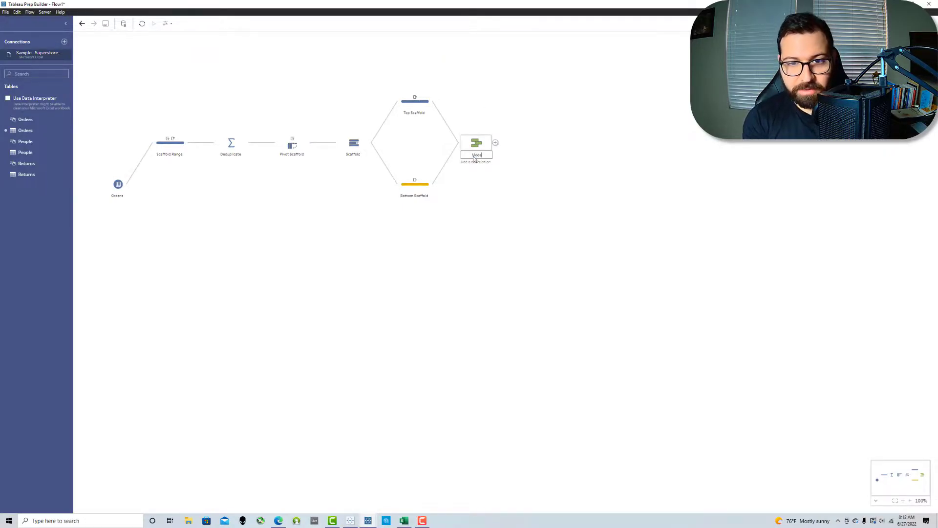
pyautogui.write('l Sheet')
pyautogui.press('Return')
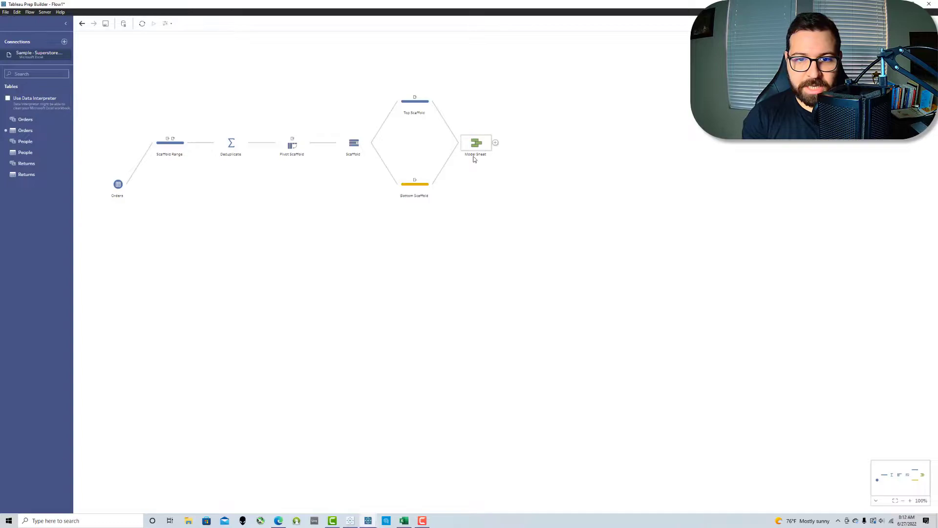
# Remove the Table Names field from Model Sheet, leaving only Path and Line
pyautogui.click(476, 142)
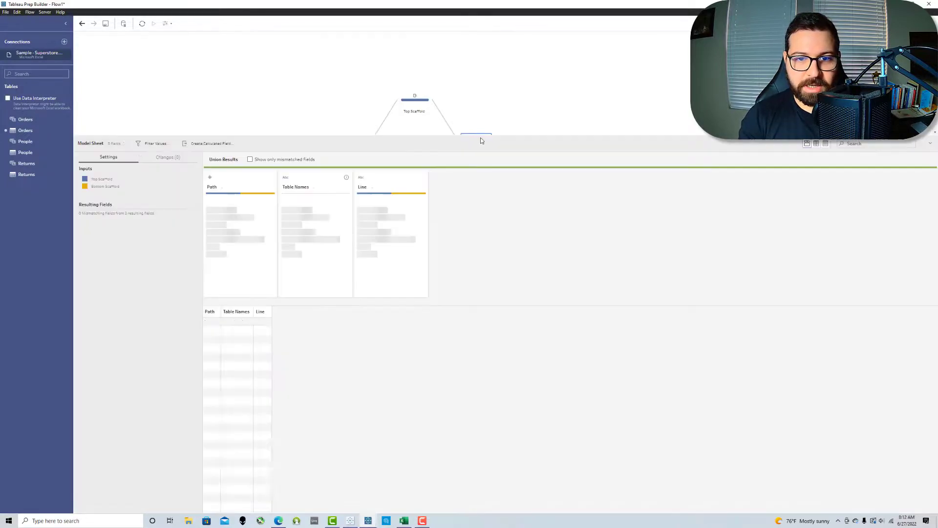
pyautogui.click(285, 180)
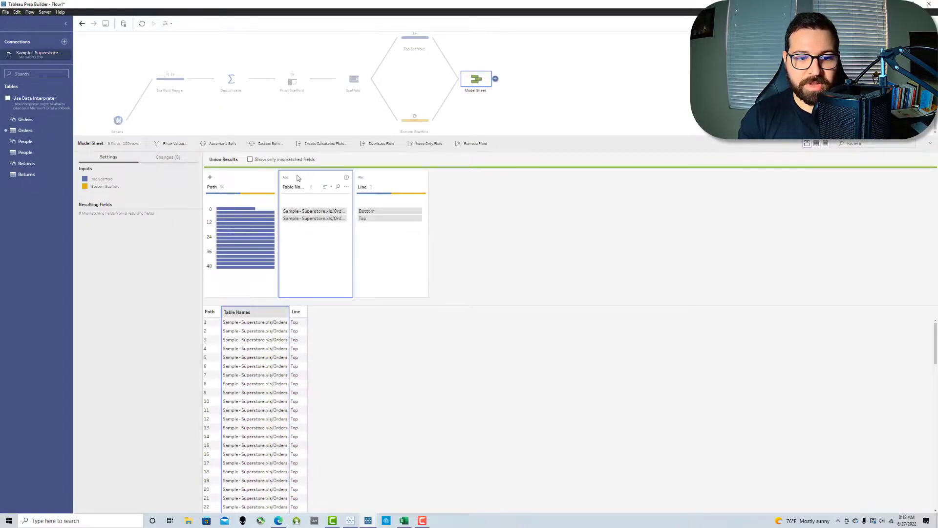
pyautogui.click(468, 143)
pyautogui.scroll(-12, 211, 322)
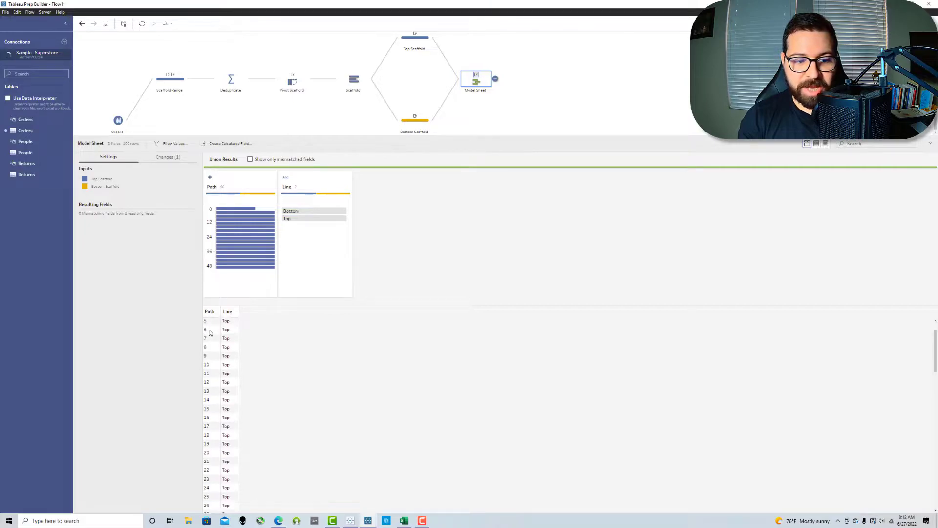
pyautogui.scroll(-13, 210, 334)
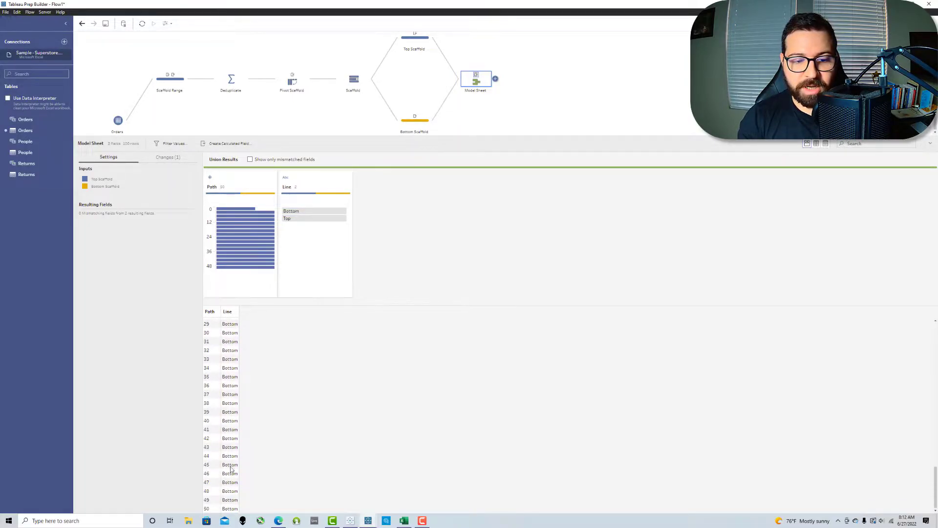
pyautogui.scroll(10, 237, 483)
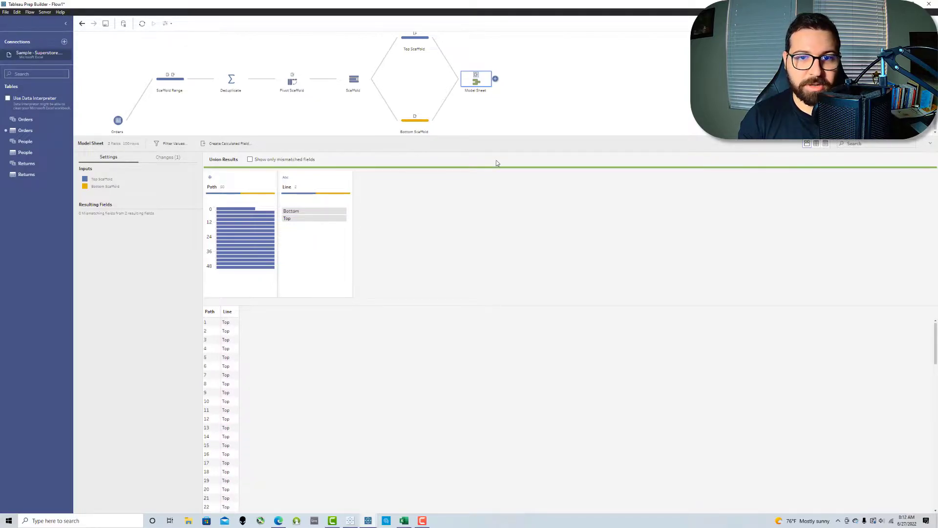
pyautogui.click(541, 100)
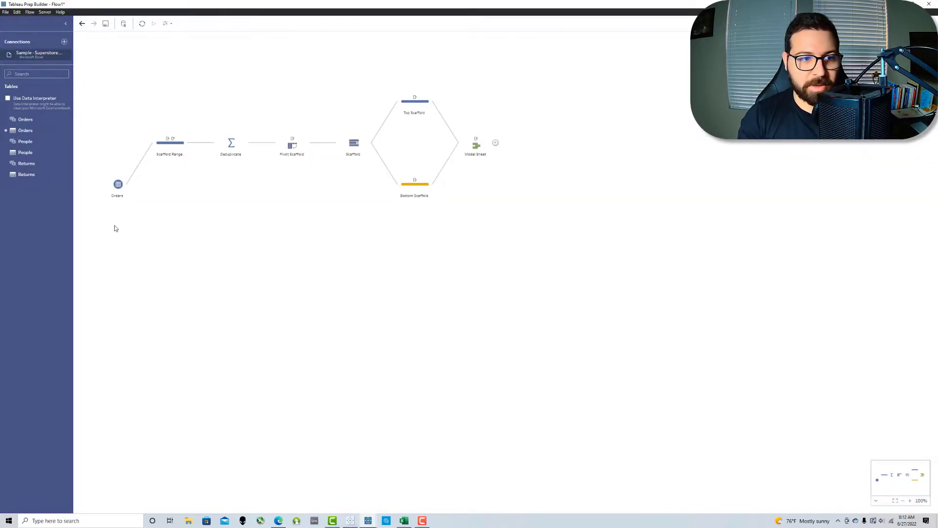
pyautogui.moveTo(128, 184)
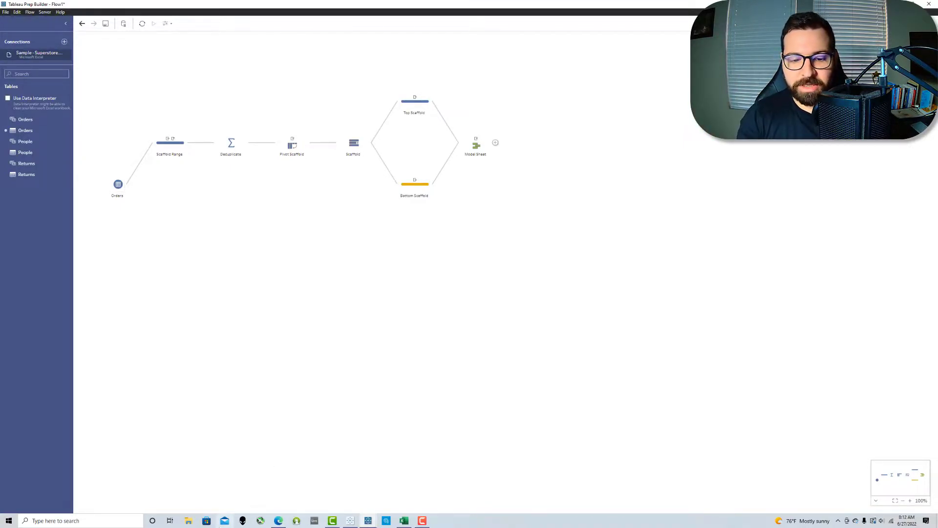
pyautogui.click(358, 522)
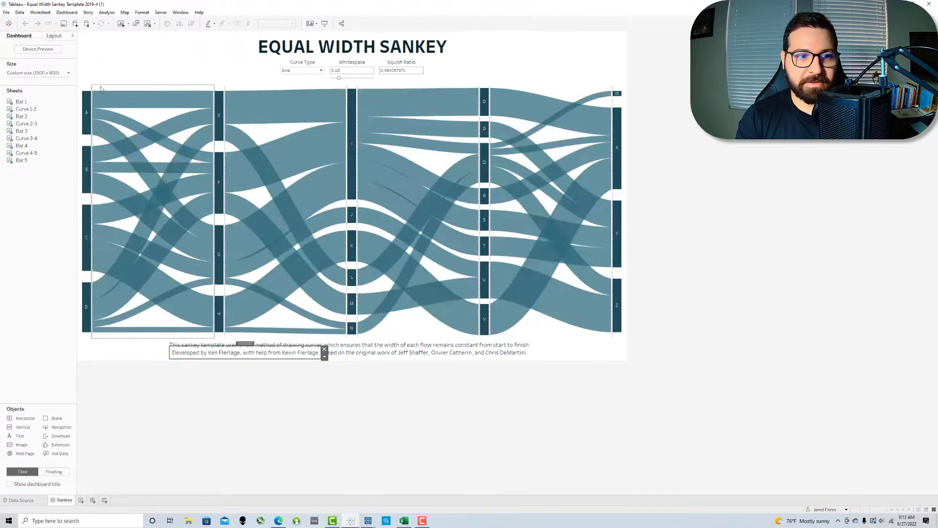
pyautogui.moveTo(100, 104)
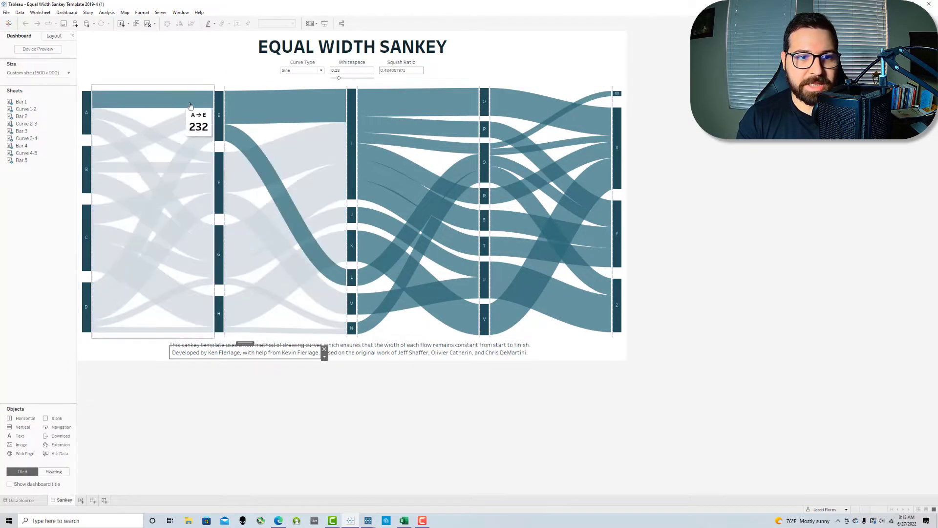
pyautogui.moveTo(268, 113)
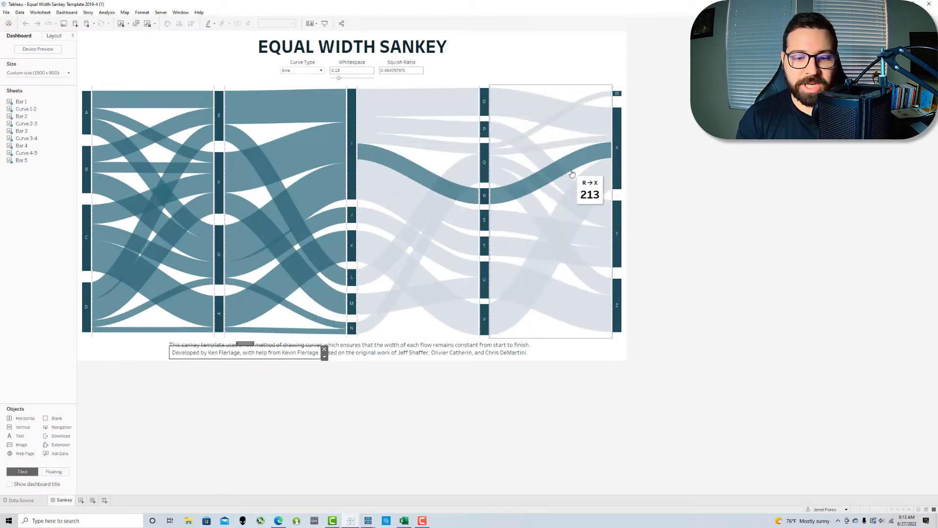
pyautogui.hotkey('alt', 'Tab')
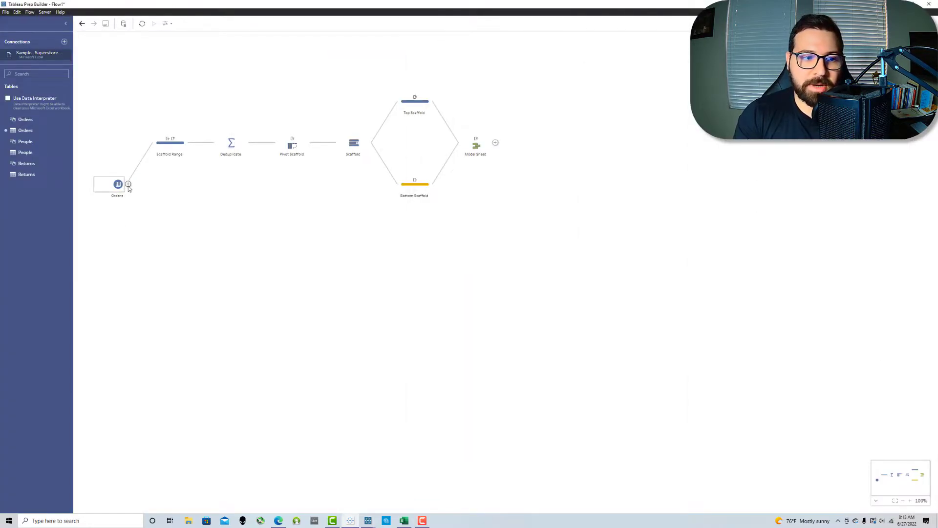
# Add a clean step after Orders and select Segment, Category, Sub-Category, Ship Mode, Region and Sales
pyautogui.click(128, 184)
pyautogui.click(147, 202)
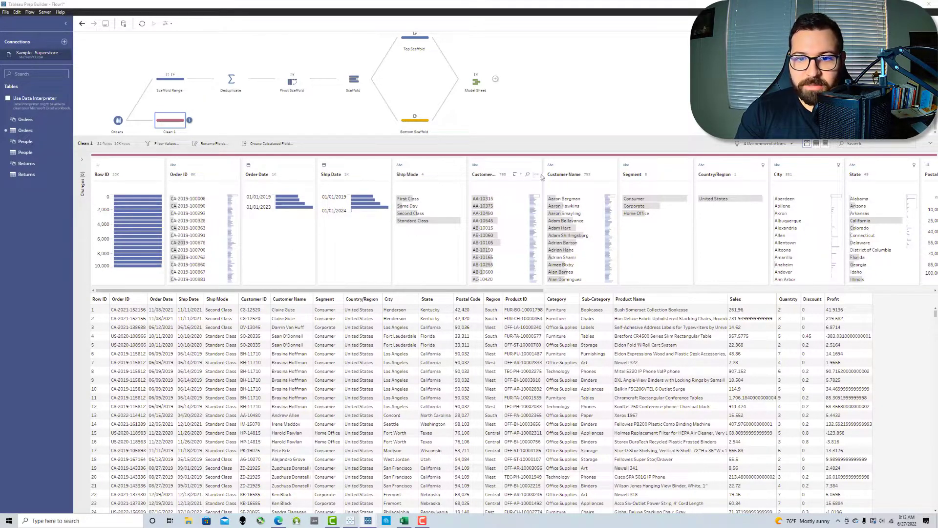
pyautogui.click(641, 176)
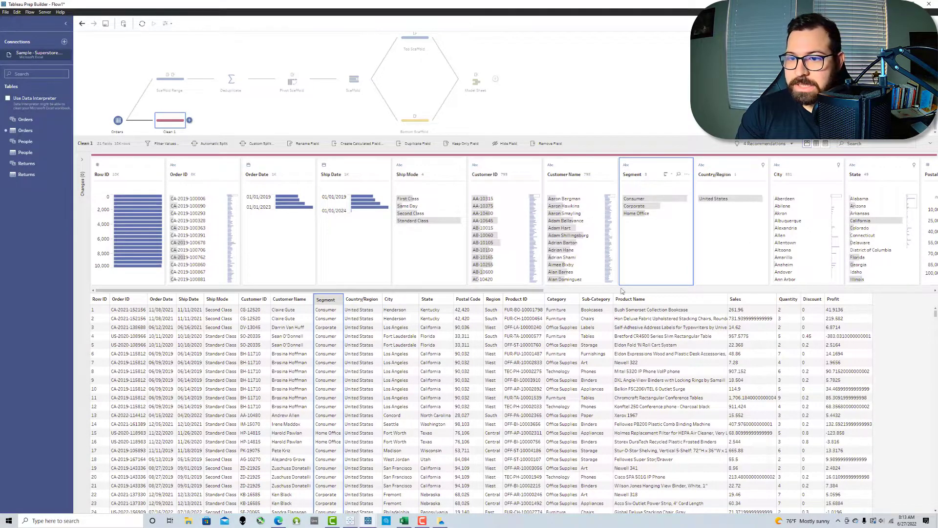
pyautogui.keyDown('ctrl'); pyautogui.click(559, 300); pyautogui.keyUp('ctrl')
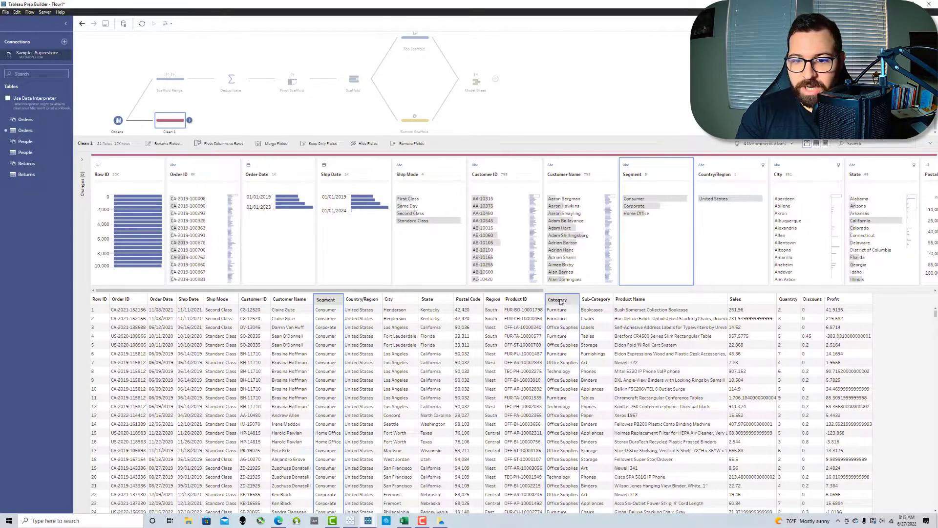
pyautogui.keyDown('ctrl'); pyautogui.click(597, 300); pyautogui.keyUp('ctrl')
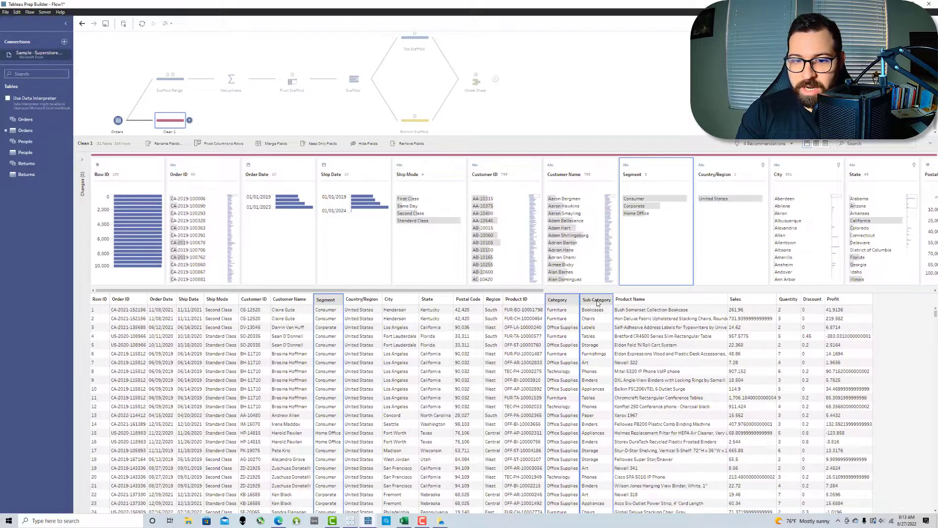
pyautogui.keyDown('ctrl'); pyautogui.click(218, 302); pyautogui.keyUp('ctrl')
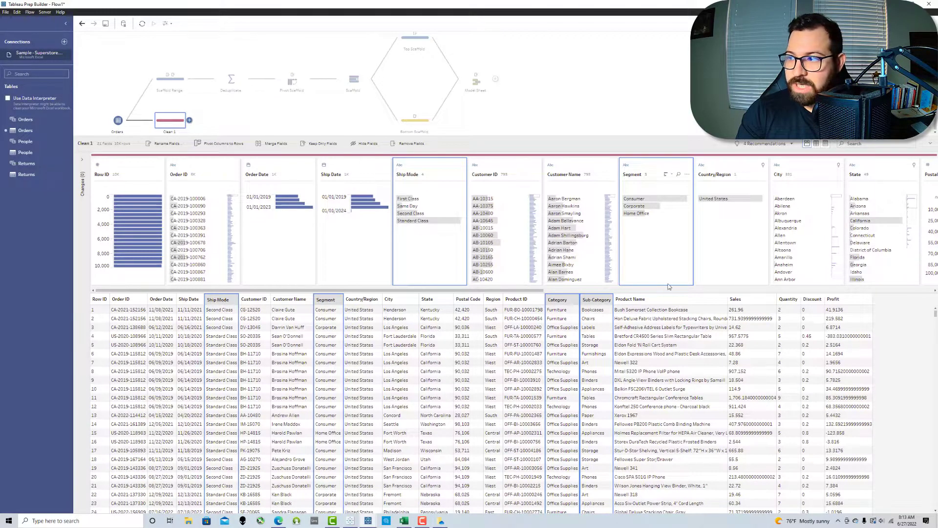
pyautogui.keyDown('ctrl'); pyautogui.click(490, 301); pyautogui.keyUp('ctrl')
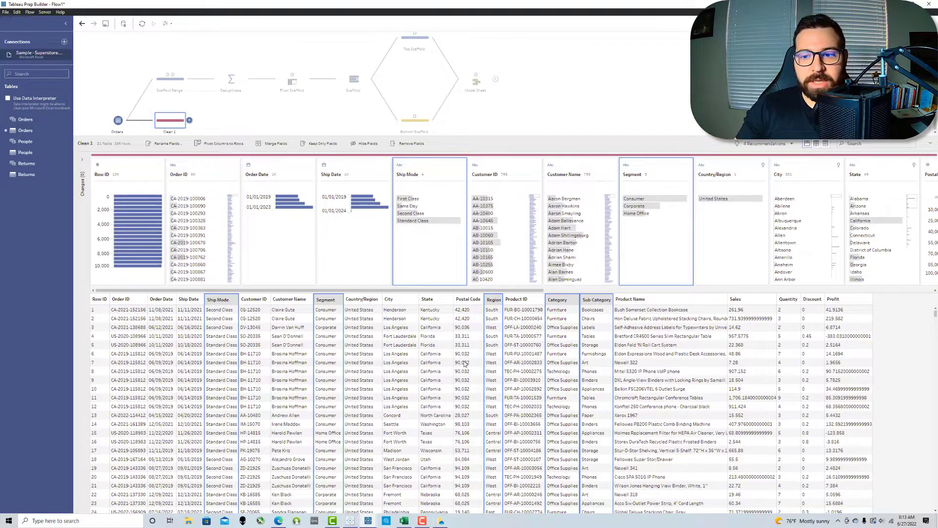
pyautogui.keyDown('ctrl'); pyautogui.click(753, 302); pyautogui.keyUp('ctrl')
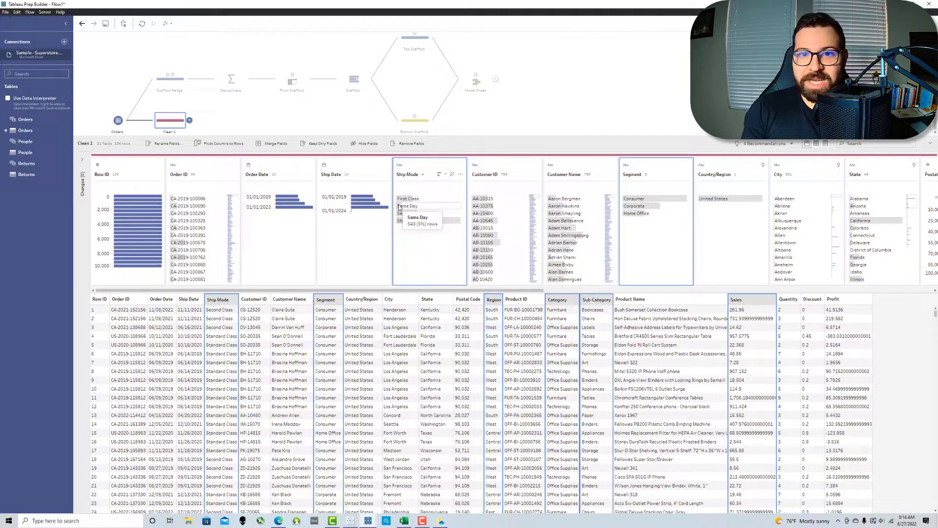
# Keep only the six fields, ordered Segment, Category, Sub-Category, Ship Mode, Region
pyautogui.click(312, 145)
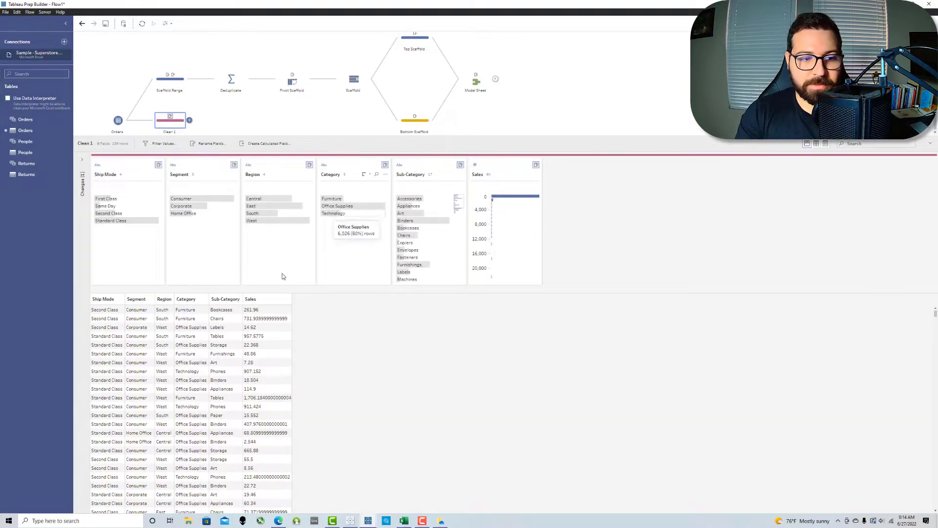
pyautogui.moveTo(145, 303); pyautogui.dragTo(100, 304)
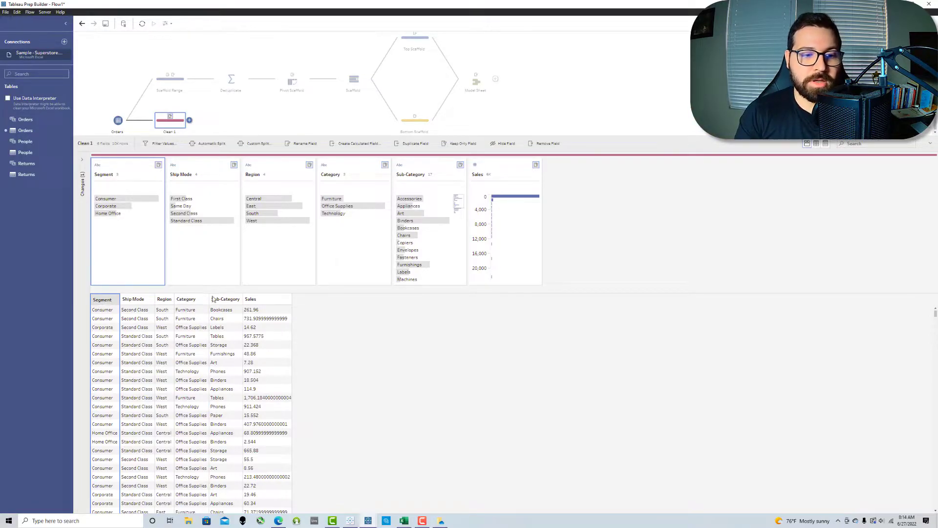
pyautogui.moveTo(213, 299); pyautogui.dragTo(156, 313)
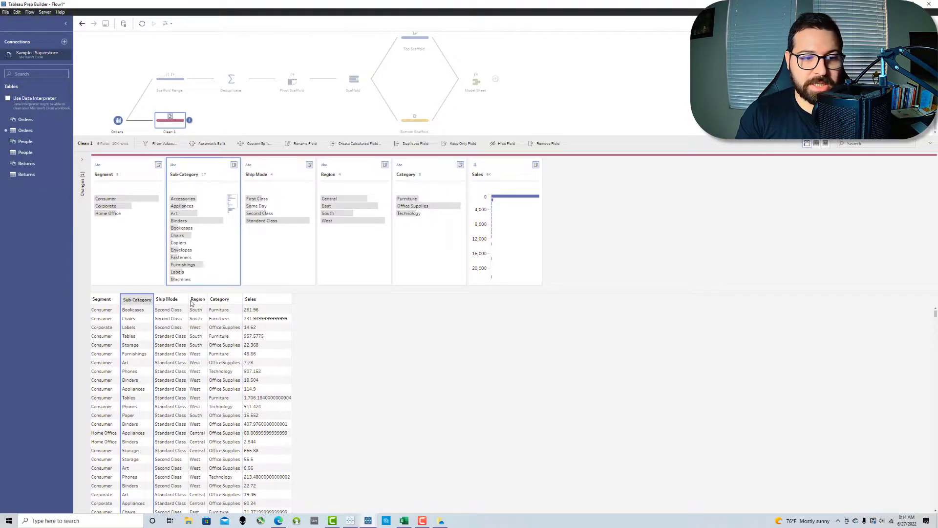
pyautogui.moveTo(219, 299); pyautogui.dragTo(145, 302)
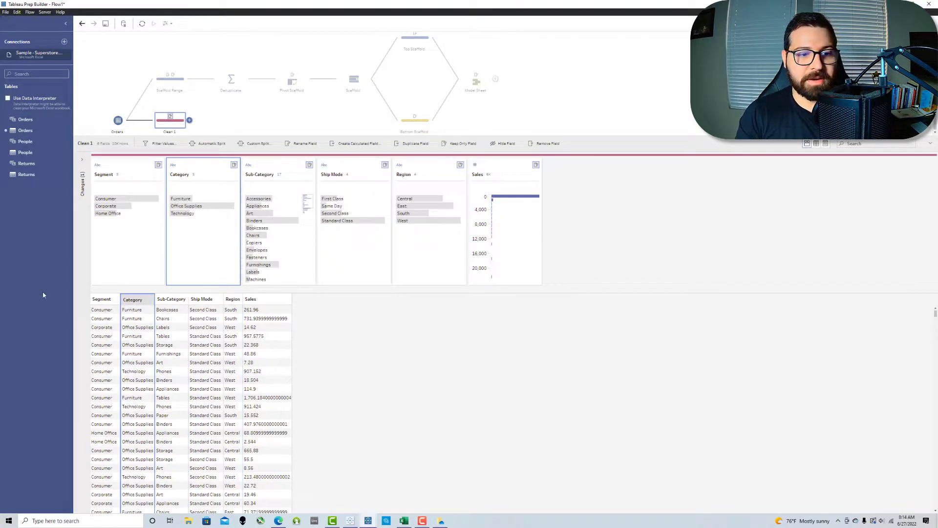
# Rename Segment, Category and Sub-Category to Step 1, Step 2 and Step 3
pyautogui.click(104, 175)
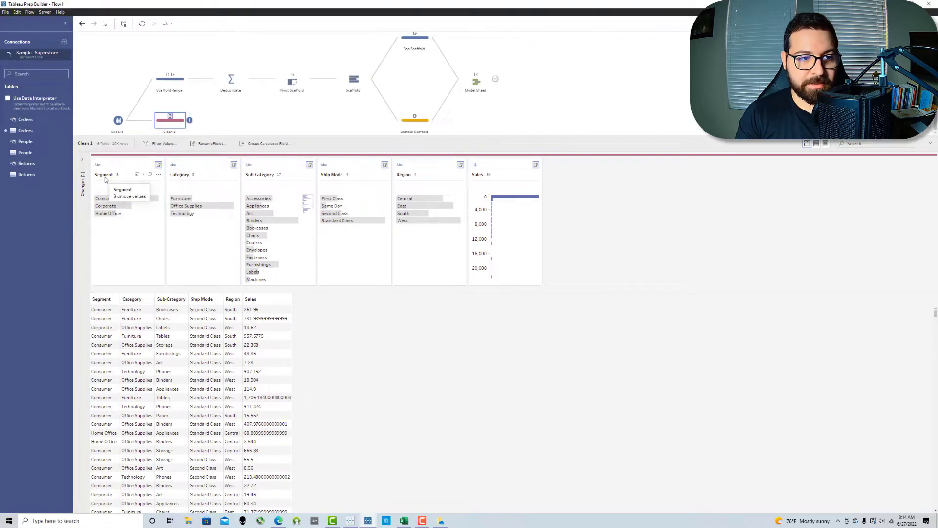
pyautogui.doubleClick(105, 176)
pyautogui.write('Segment')
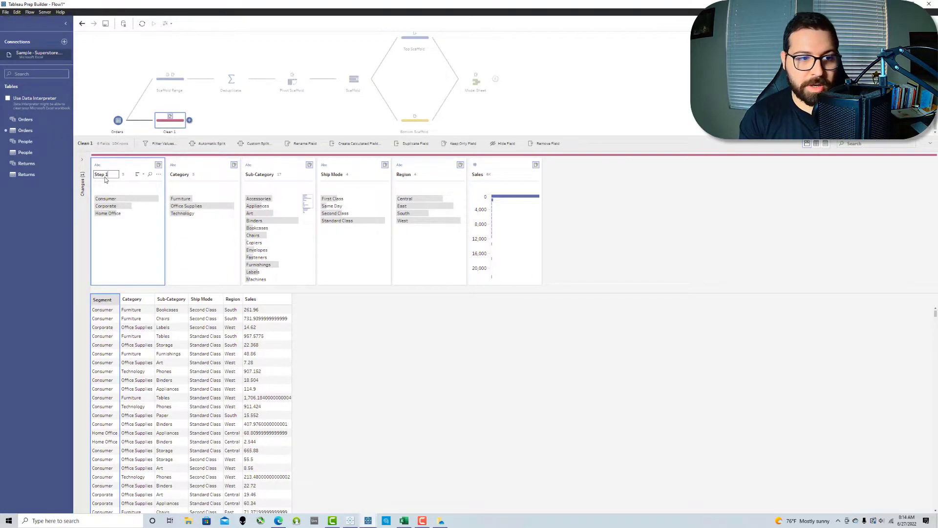
pyautogui.press('Return')
pyautogui.click(181, 175)
pyautogui.doubleClick(181, 175)
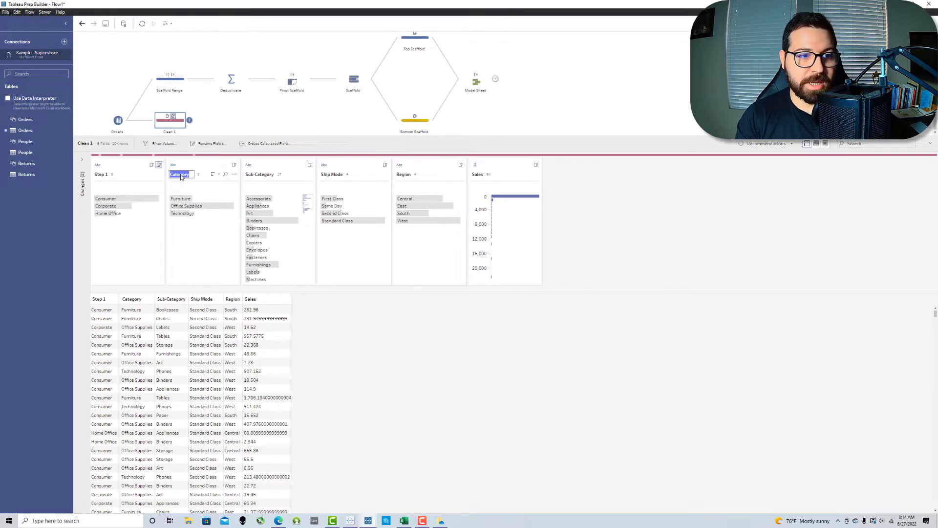
pyautogui.write('Step')
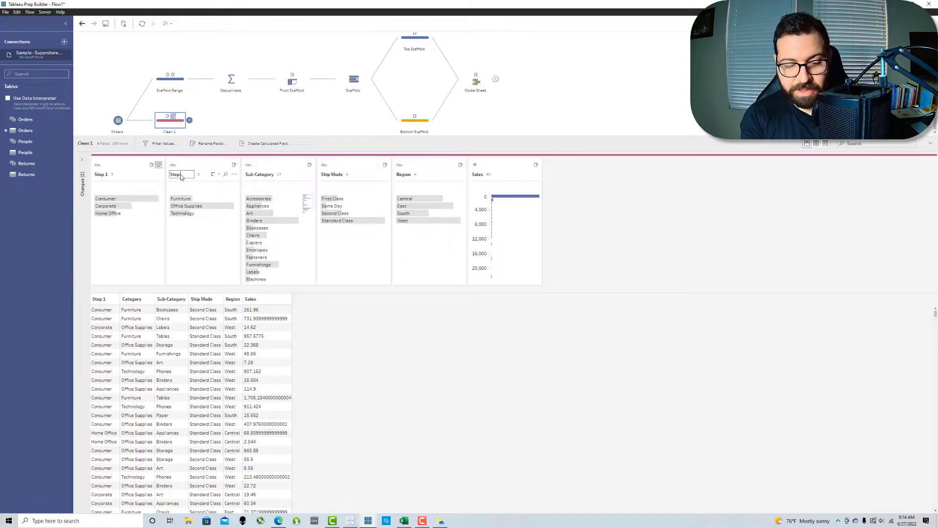
pyautogui.write(' 2')
pyautogui.press('Return')
pyautogui.click(258, 175)
pyautogui.doubleClick(258, 175)
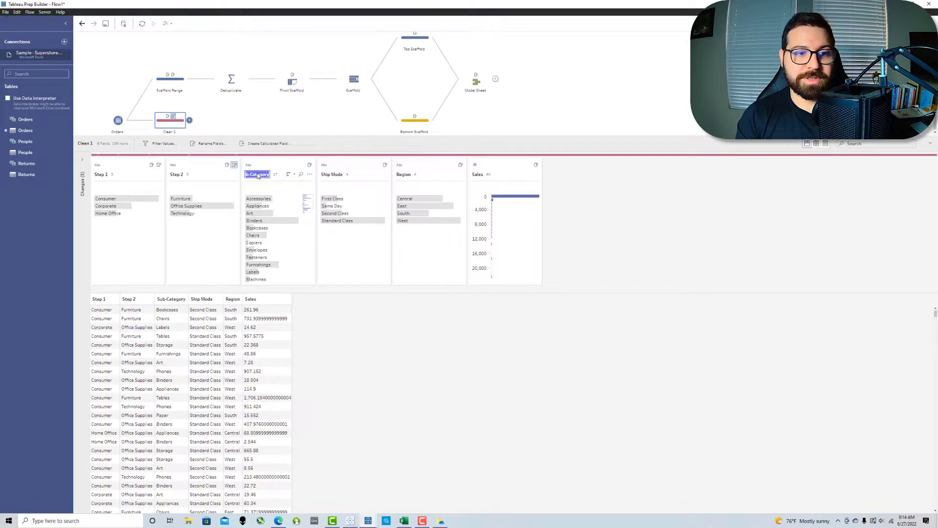
pyautogui.write('Step')
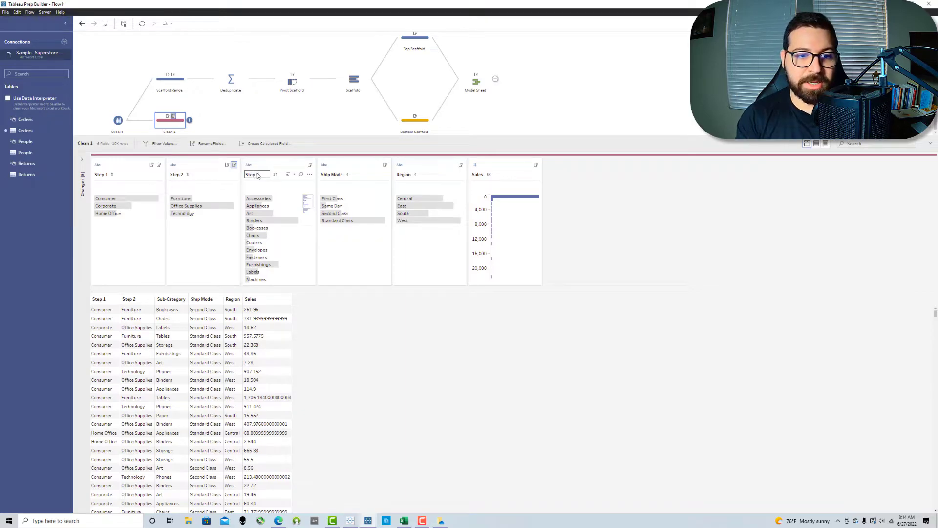
pyautogui.write(' 3')
pyautogui.press('Return')
# Rename Ship Mode to Step 4, Region to Step 5 and Sales to Size
pyautogui.click(341, 175)
pyautogui.doubleClick(341, 175)
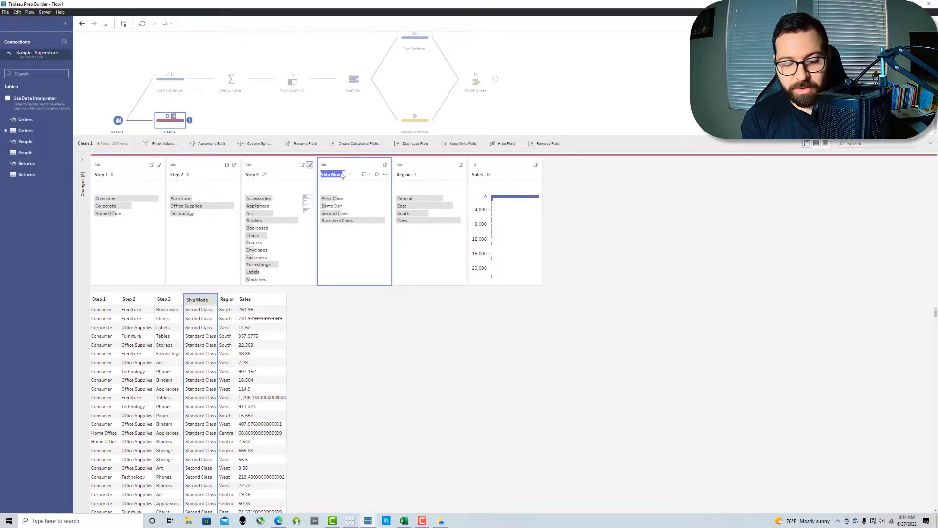
pyautogui.write('Step 4')
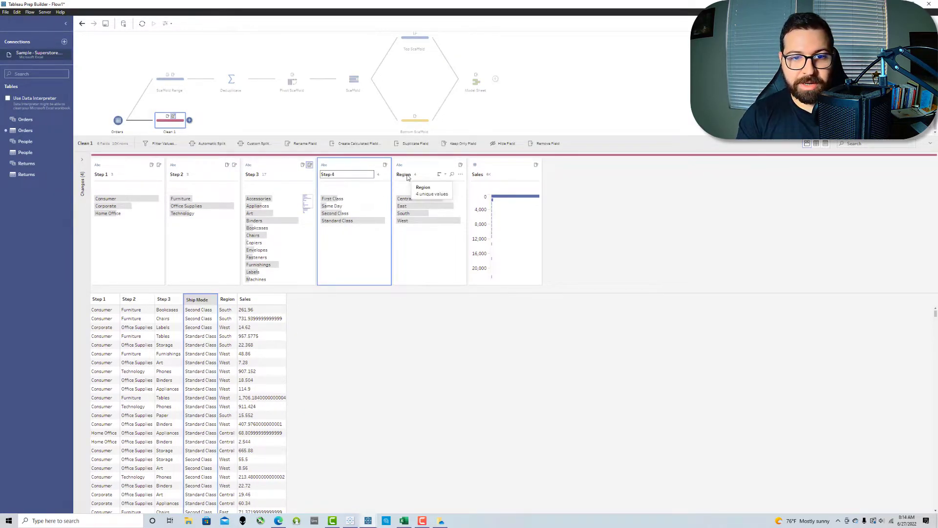
pyautogui.click(405, 174)
pyautogui.doubleClick(406, 175)
pyautogui.write('Step 5')
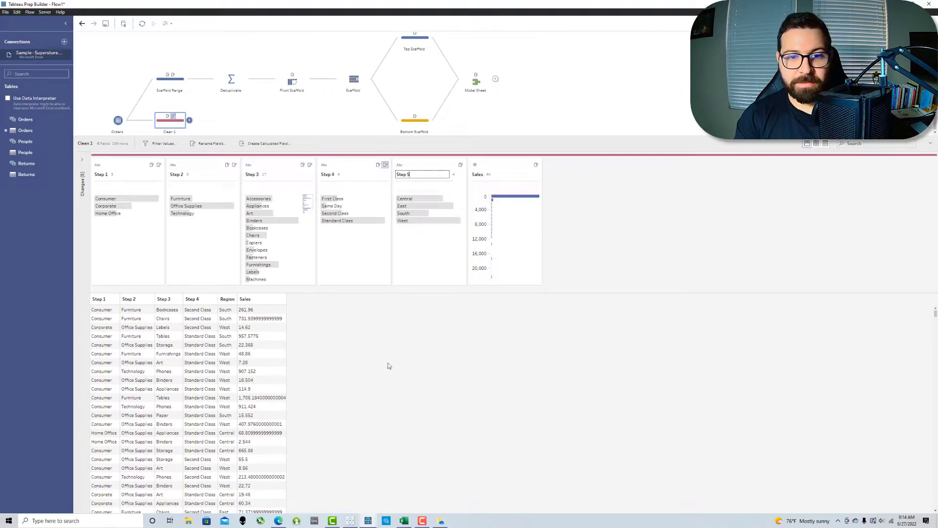
pyautogui.press('Return')
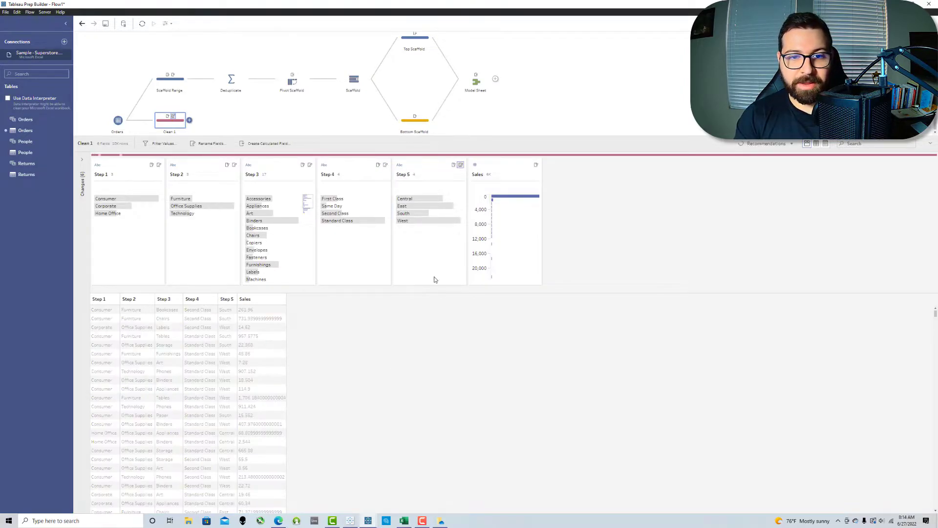
pyautogui.click(474, 180)
pyautogui.doubleClick(474, 180)
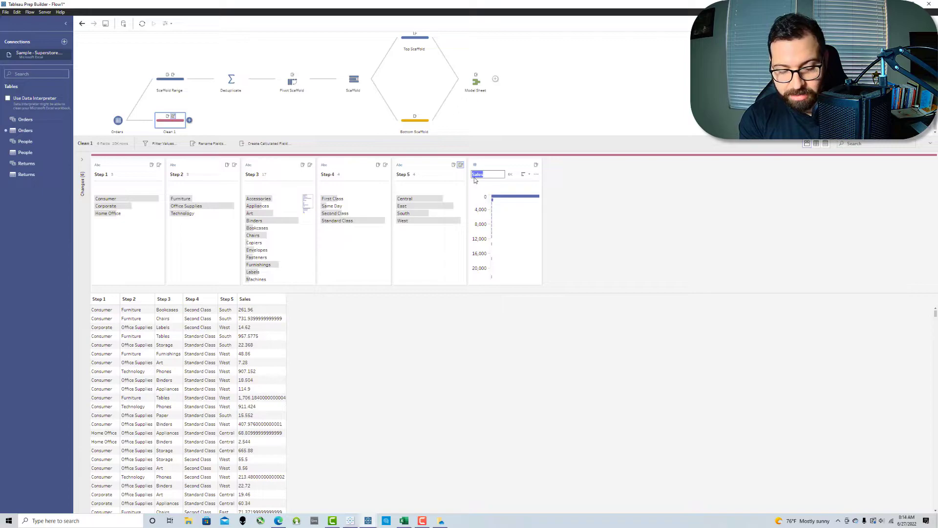
pyautogui.write('Size')
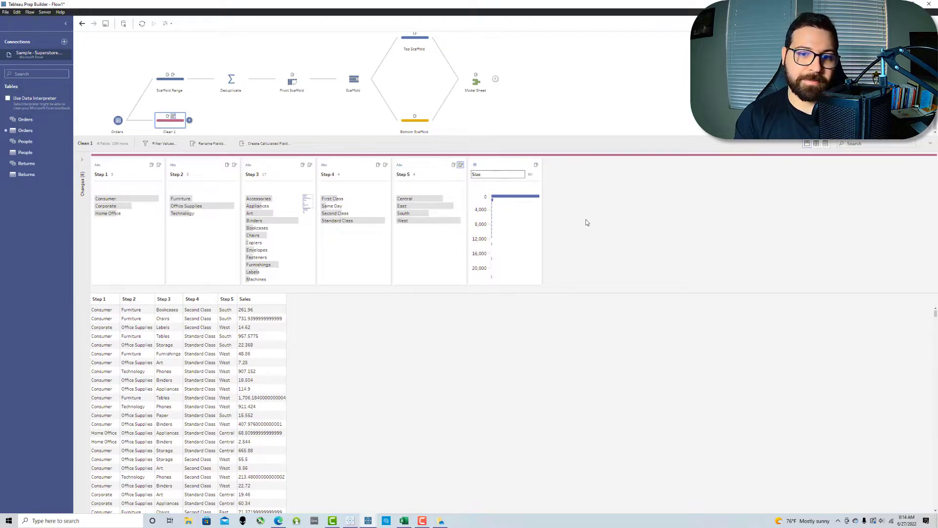
pyautogui.press('Return')
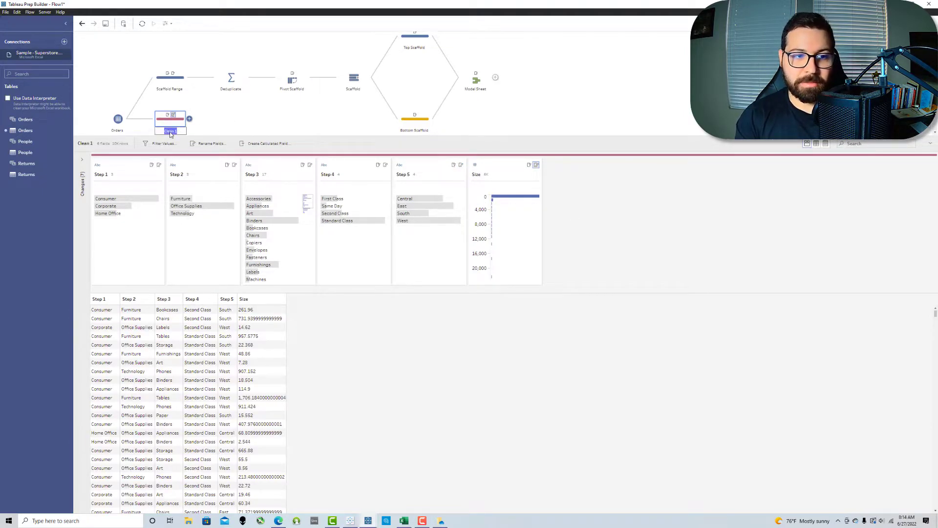
# Name the cleaning step Remove/Rename
pyautogui.doubleClick(169, 131)
pyautogui.write('Remove/Rename')
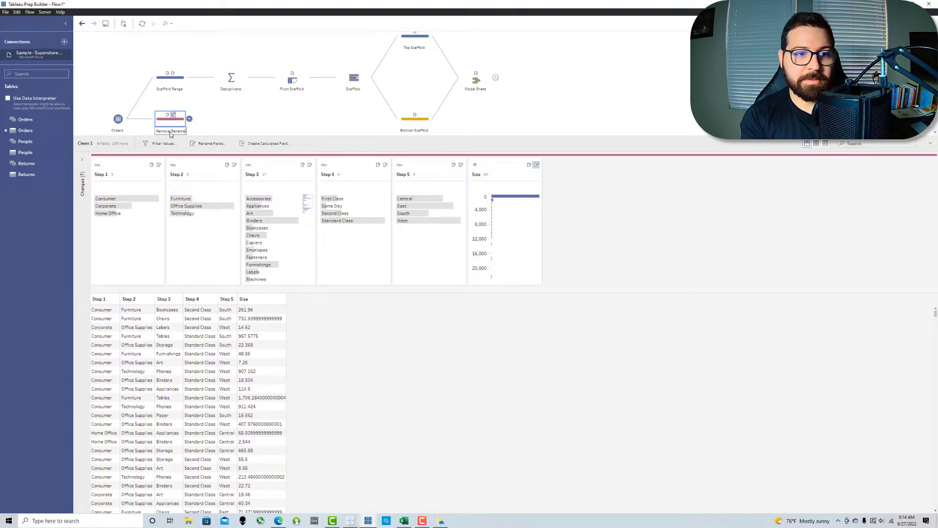
pyautogui.press('Return')
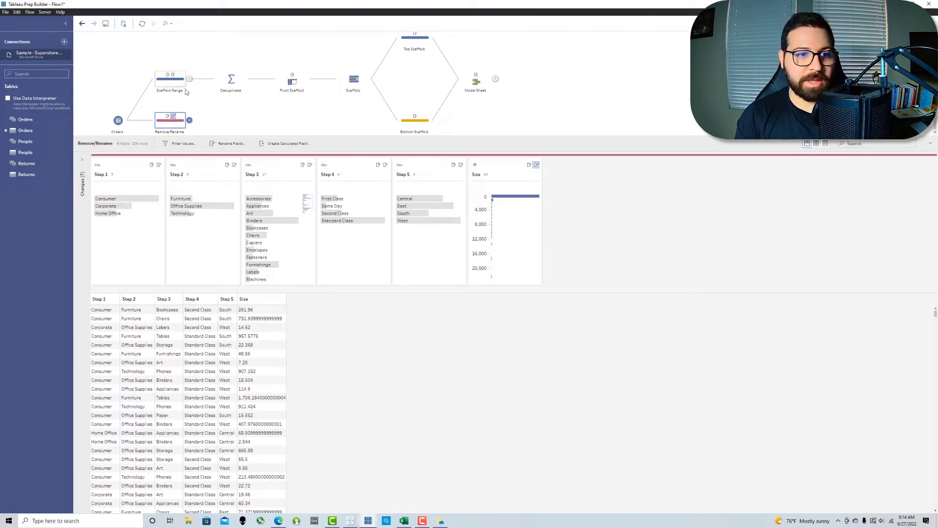
# Add an aggregate step after Remove/Rename with all fields, dropping Number of Rows
pyautogui.click(189, 119)
pyautogui.click(214, 154)
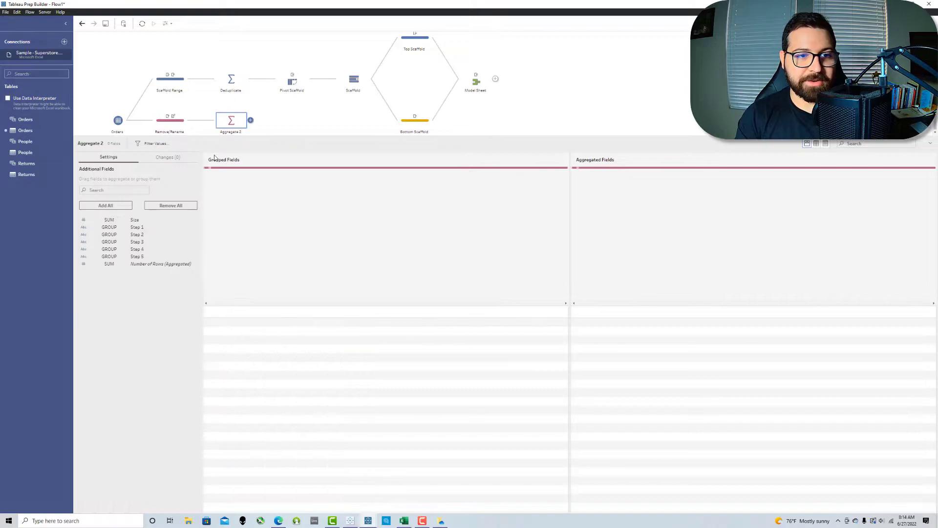
pyautogui.click(128, 207)
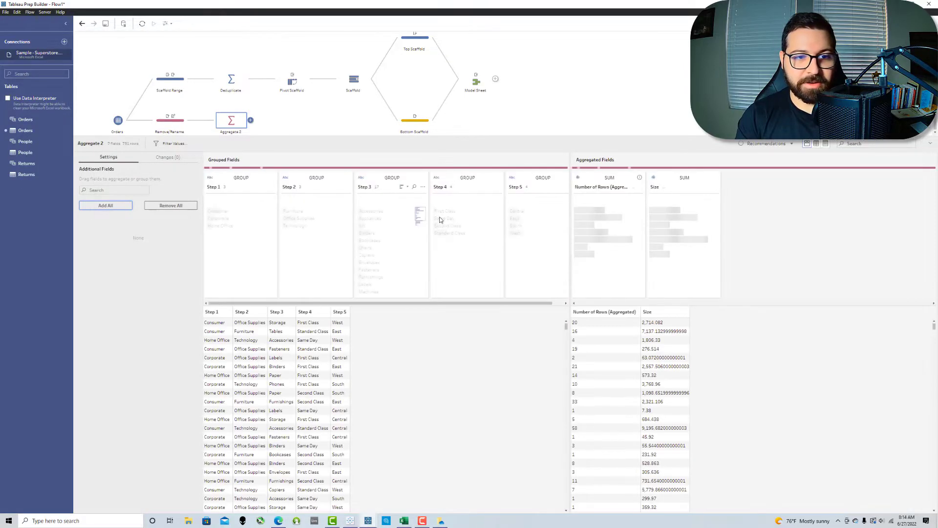
pyautogui.click(640, 188)
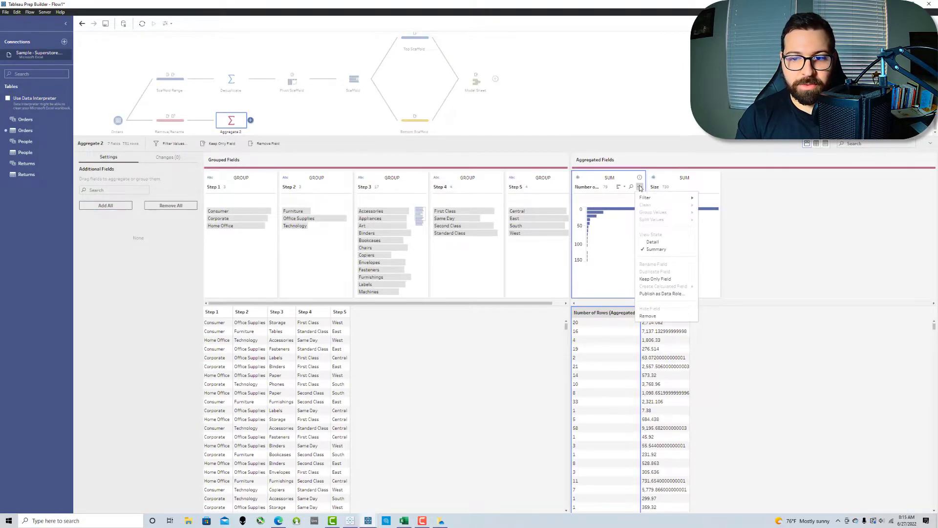
pyautogui.click(648, 316)
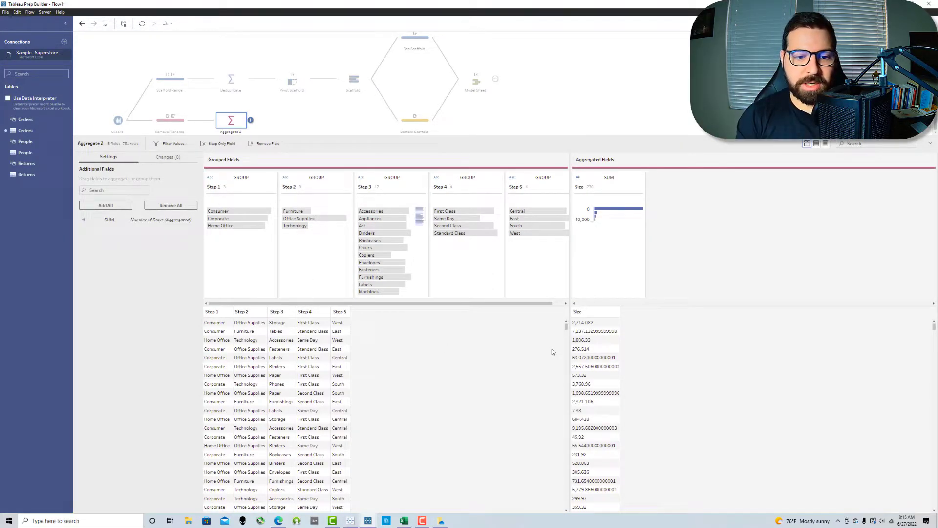
# Name the aggregate step Data Sheet
pyautogui.doubleClick(241, 132)
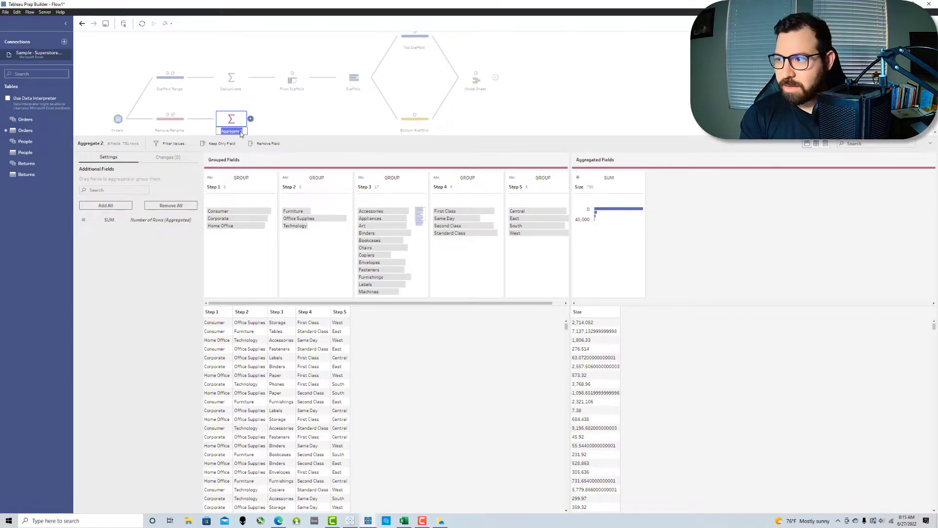
pyautogui.write('De')
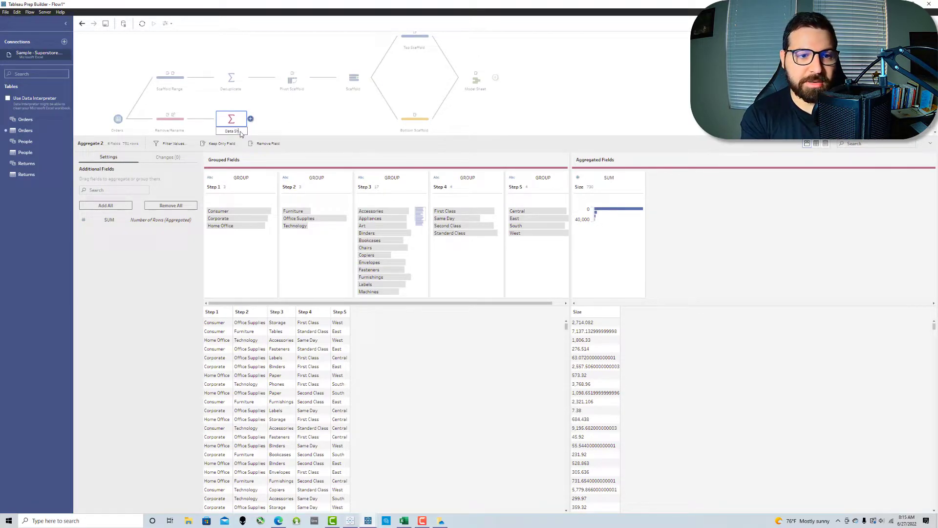
pyautogui.write('ta Sheet')
pyautogui.press('Return')
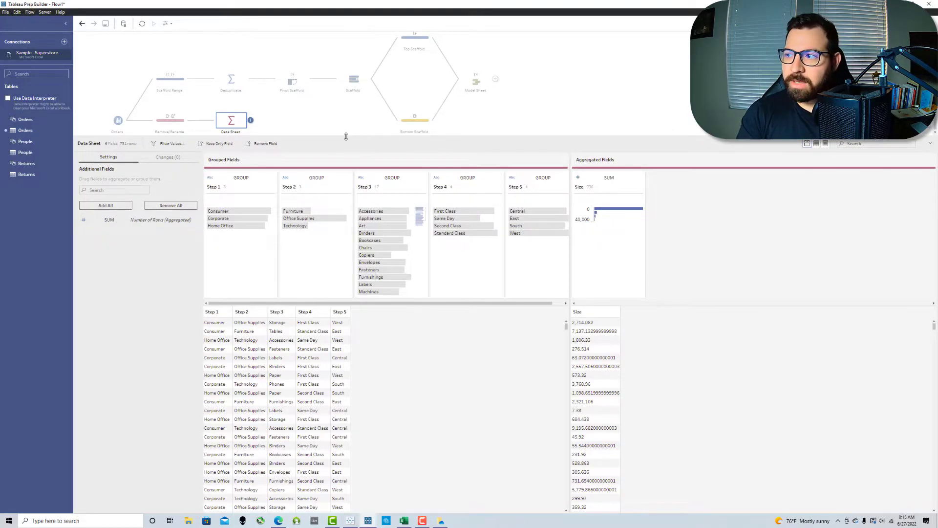
pyautogui.click(251, 120)
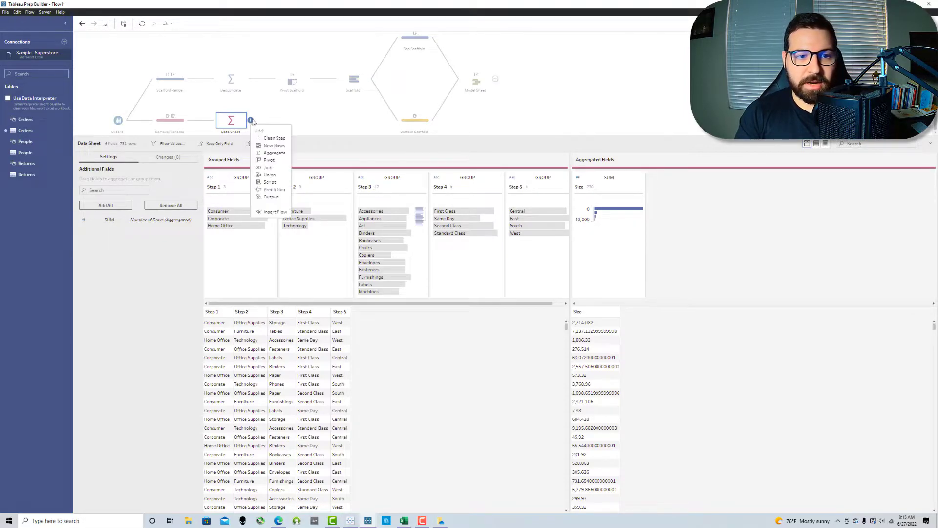
# Add a clean step after Data Sheet with a calculated field Join = 1
pyautogui.click(272, 139)
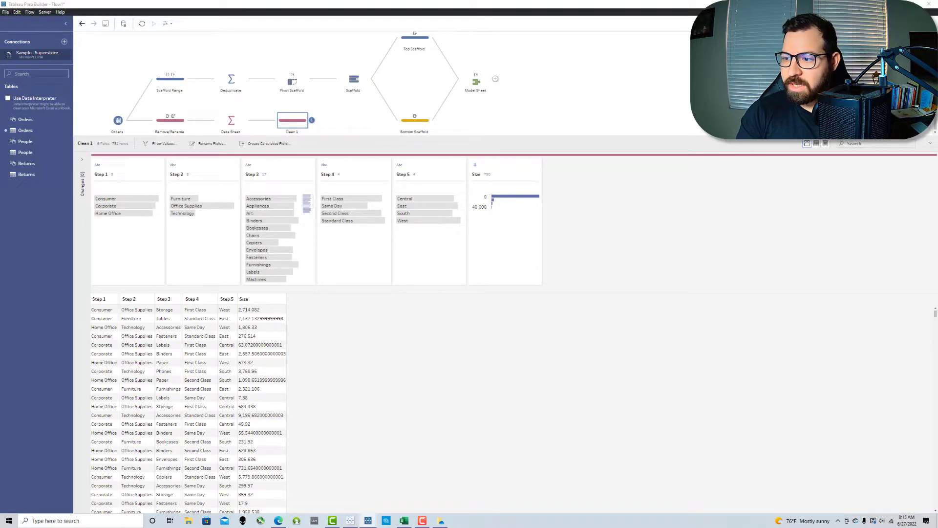
pyautogui.click(285, 144)
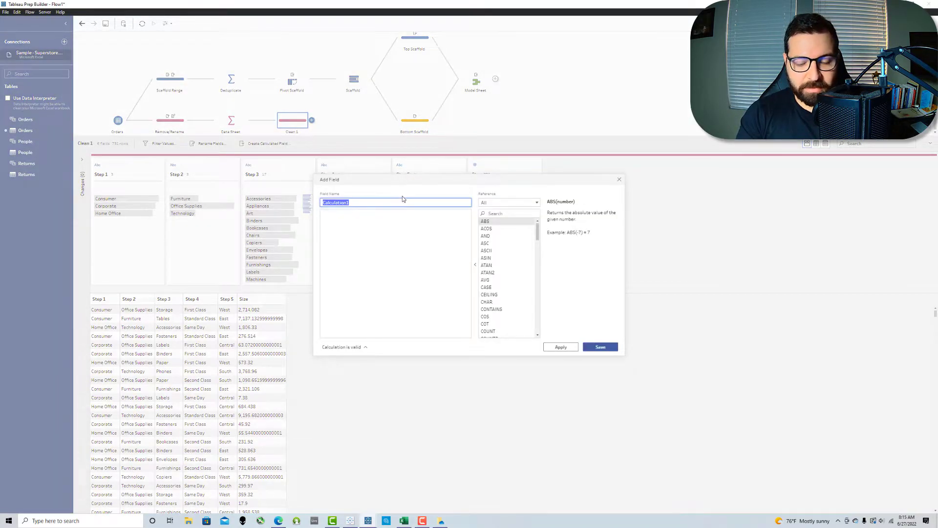
pyautogui.write('Join')
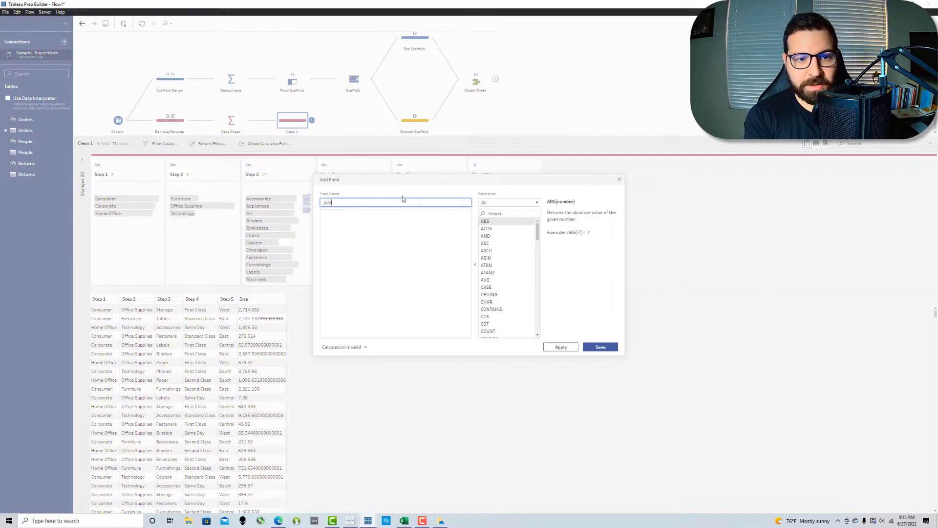
pyautogui.click(342, 216)
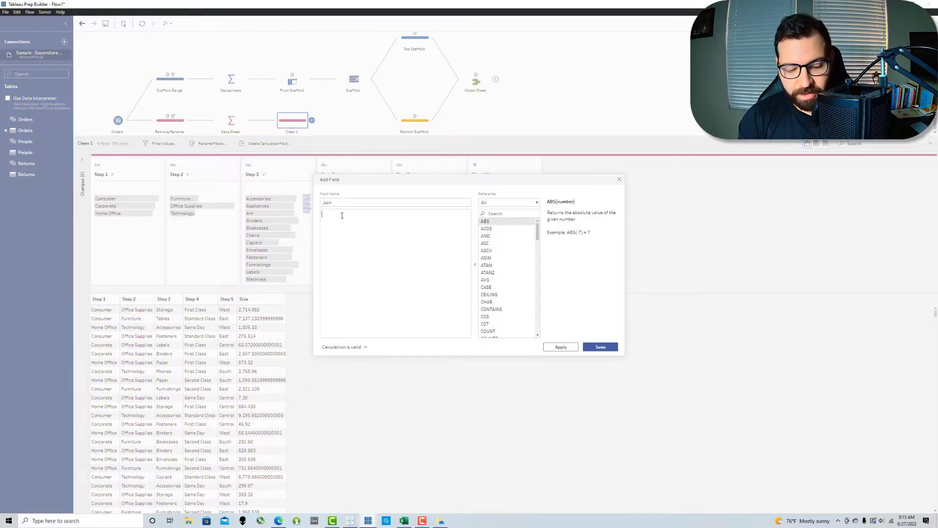
pyautogui.click(600, 347)
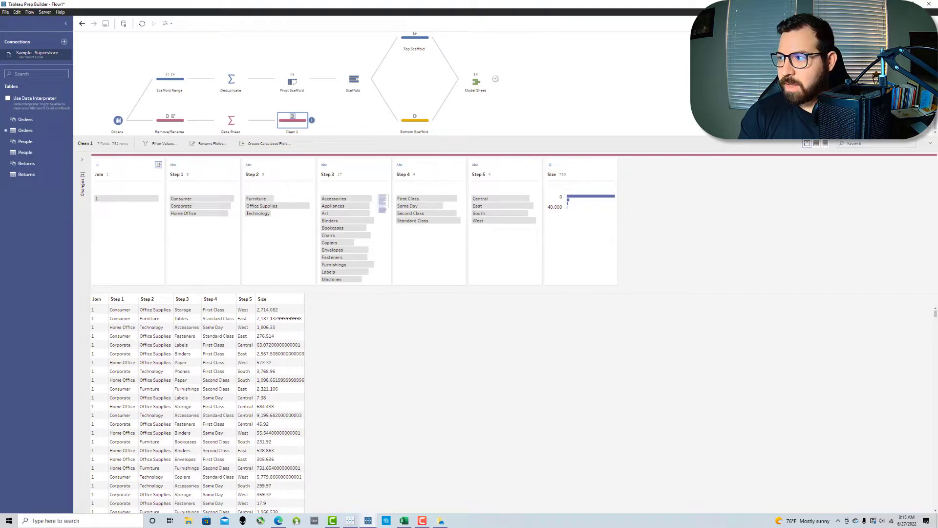
# Add the same calculated field Join = 1 to Model Sheet
pyautogui.click(612, 95)
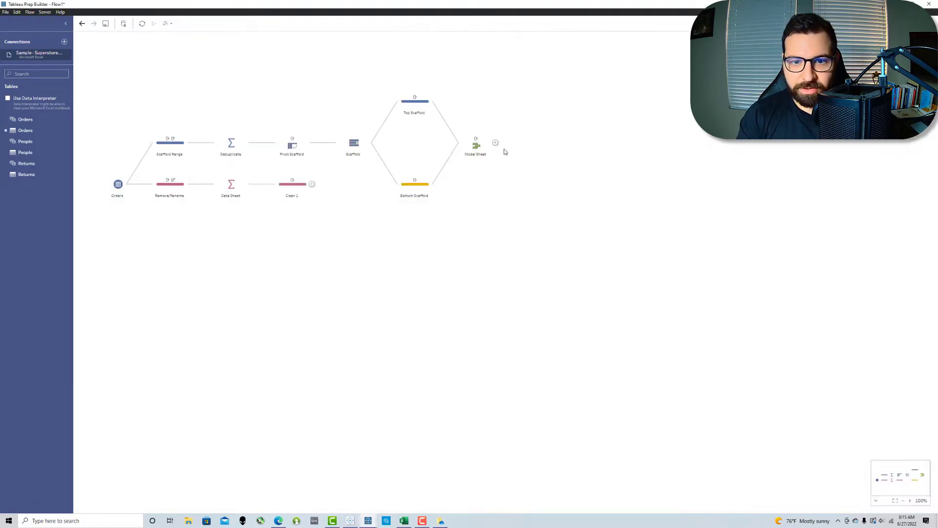
pyautogui.click(479, 152)
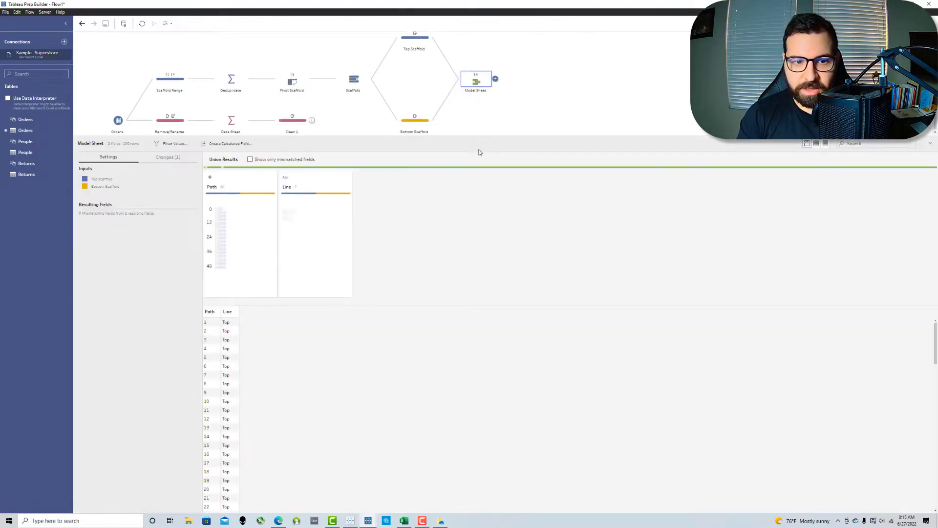
pyautogui.click(221, 145)
pyautogui.write('Join')
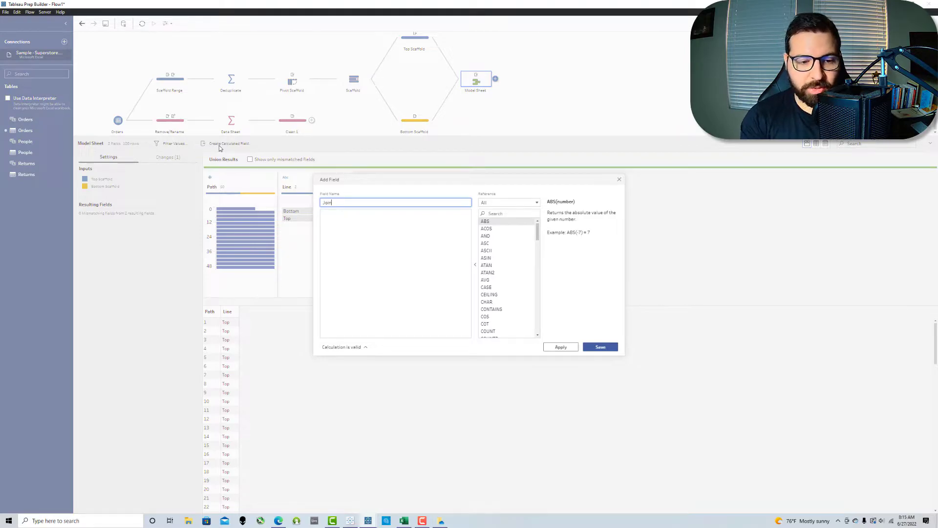
pyautogui.click(360, 234)
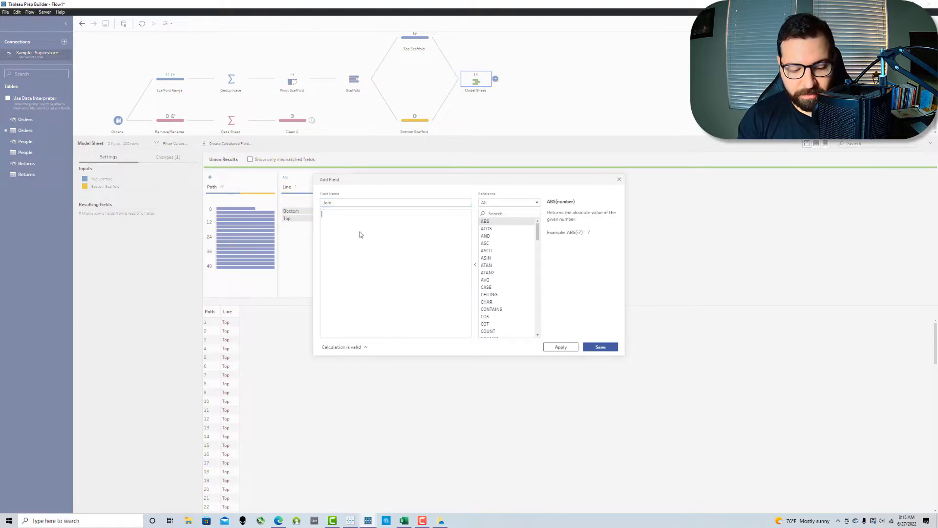
pyautogui.click(600, 346)
# Move the Remove/Rename, Data Sheet and Clean 1 branch lower on the canvas
pyautogui.click(326, 118)
pyautogui.moveTo(343, 239); pyautogui.dragTo(209, 247)
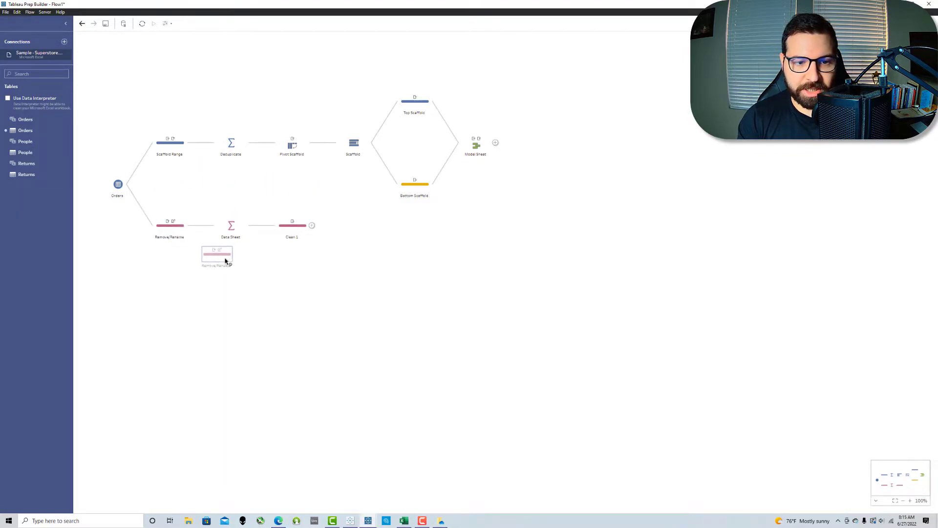
pyautogui.moveTo(409, 274); pyautogui.dragTo(241, 273)
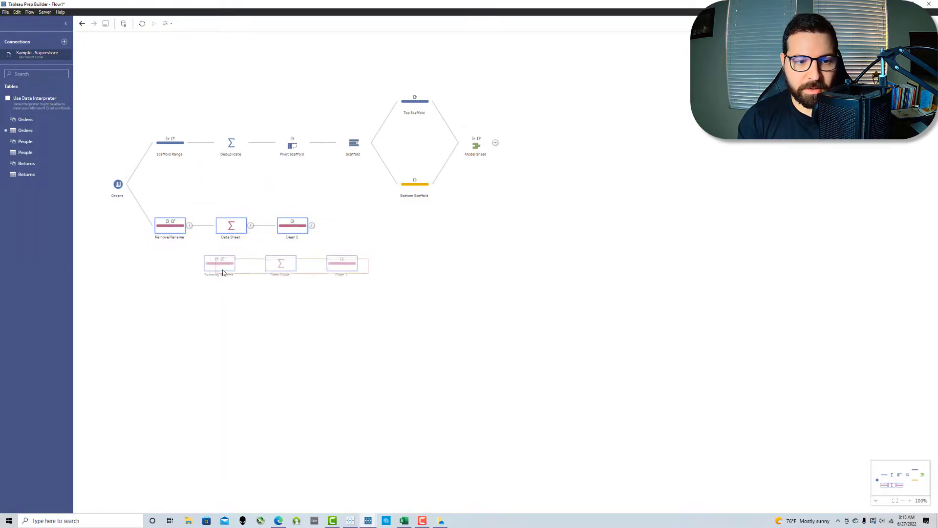
pyautogui.click(430, 245)
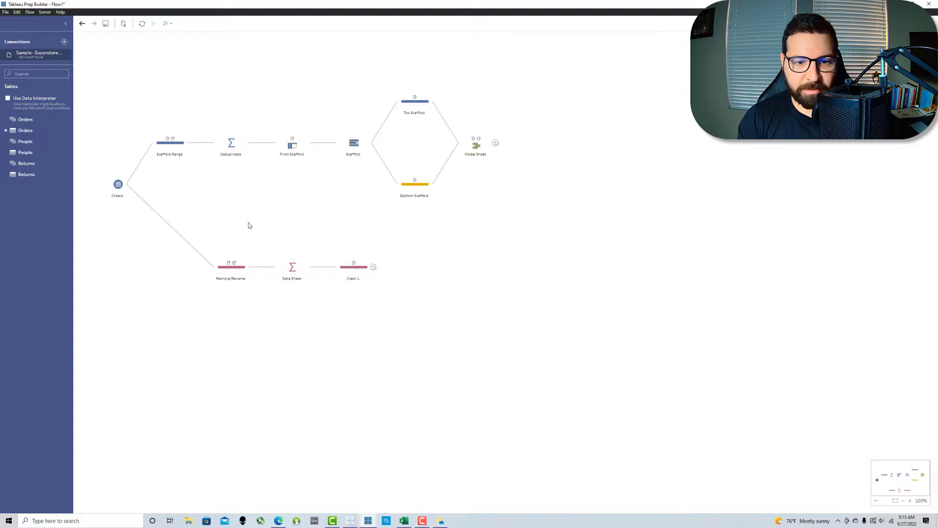
# Check the new Join field on Clean 1 and on Model Sheet
pyautogui.click(354, 268)
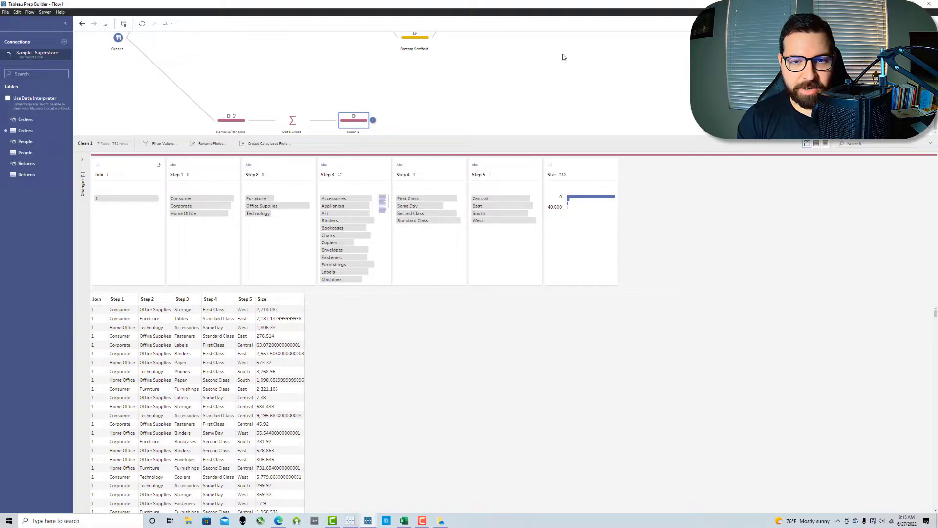
pyautogui.click(540, 85)
pyautogui.click(485, 144)
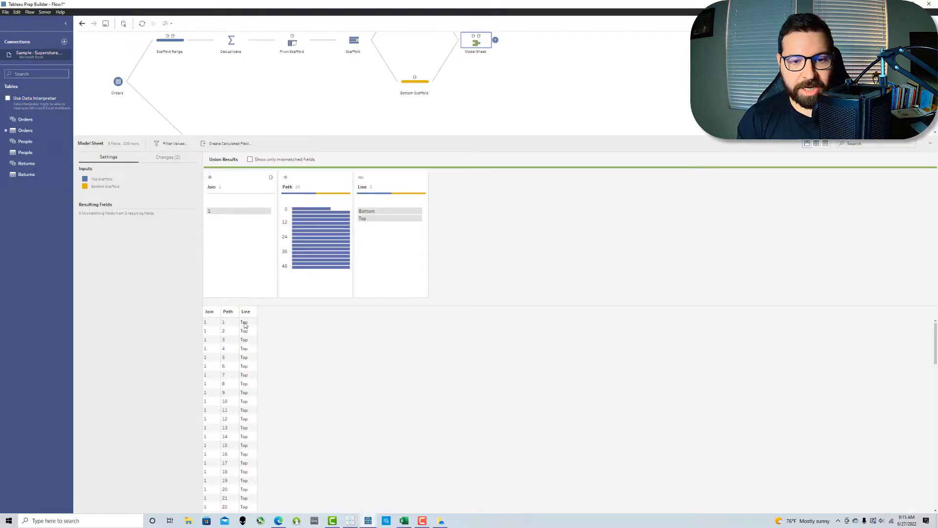
pyautogui.click(550, 57)
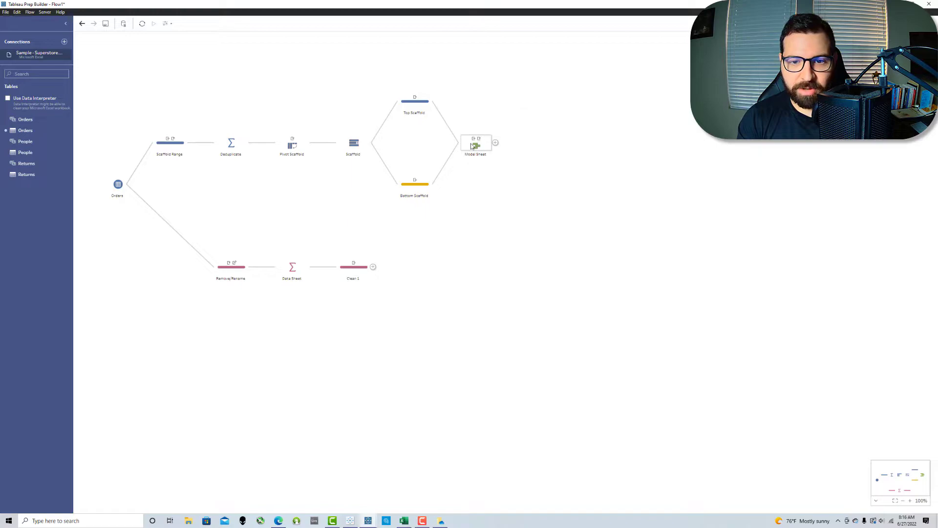
# Join Model Sheet with Clean 1 and name the join step Densify
pyautogui.moveTo(473, 146); pyautogui.dragTo(374, 266)
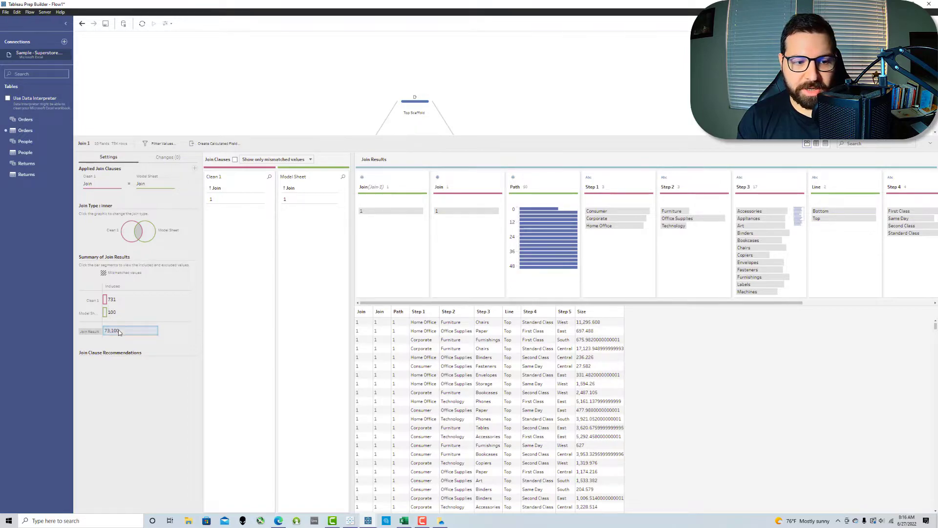
pyautogui.moveTo(117, 336)
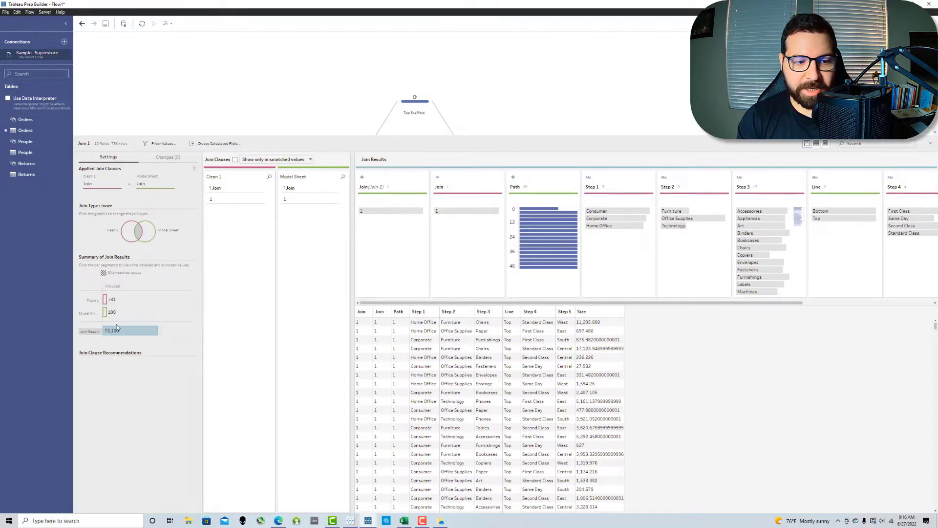
pyautogui.moveTo(106, 316)
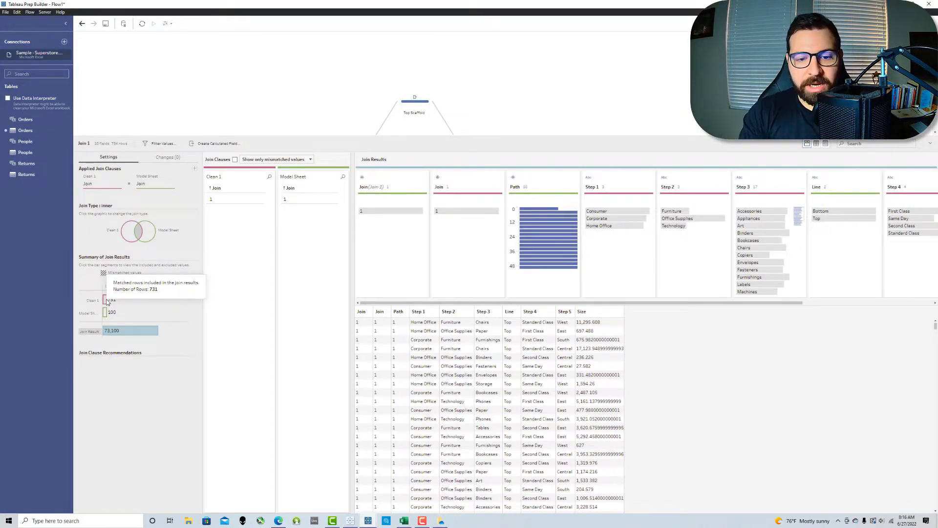
pyautogui.click(242, 134)
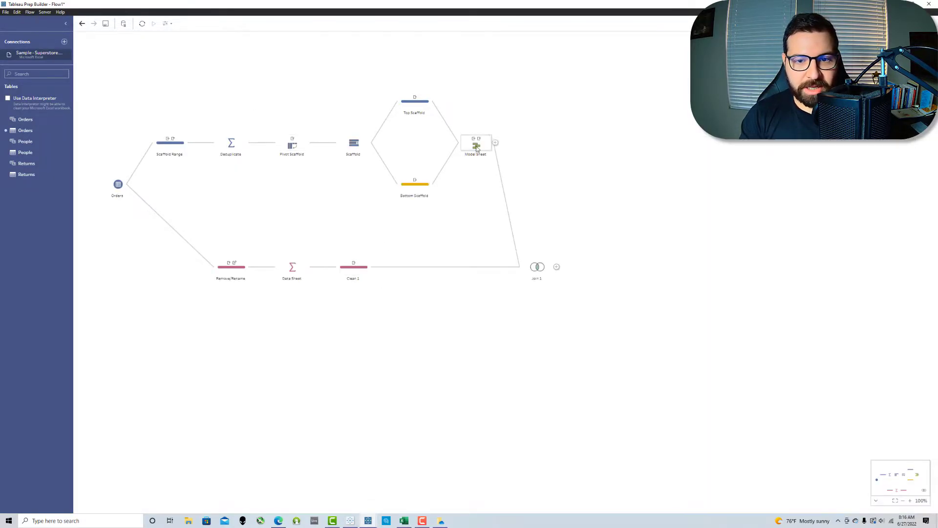
pyautogui.doubleClick(538, 279)
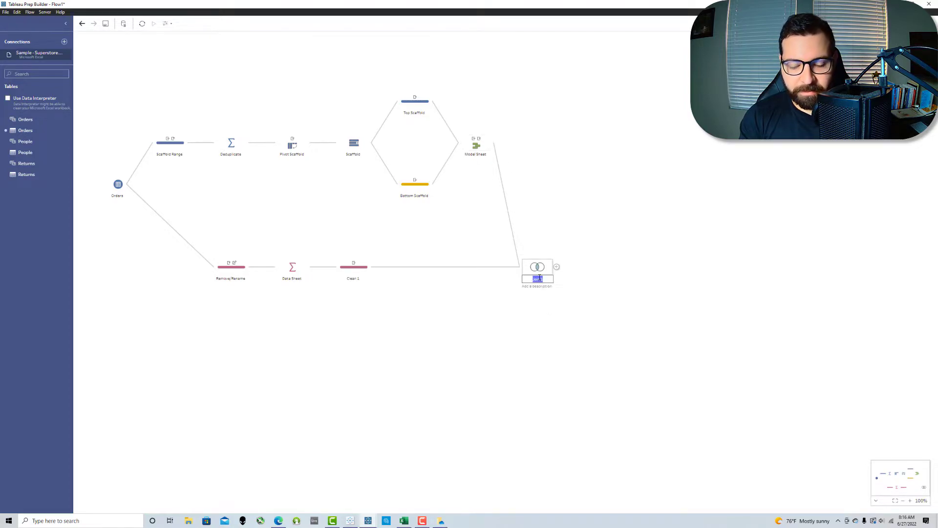
pyautogui.write('Da')
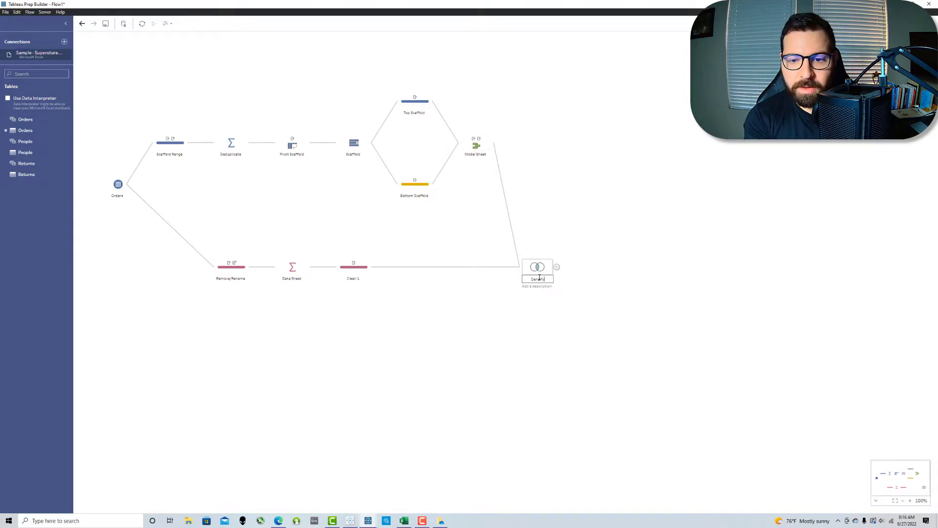
pyautogui.write('nsify')
pyautogui.press('Return')
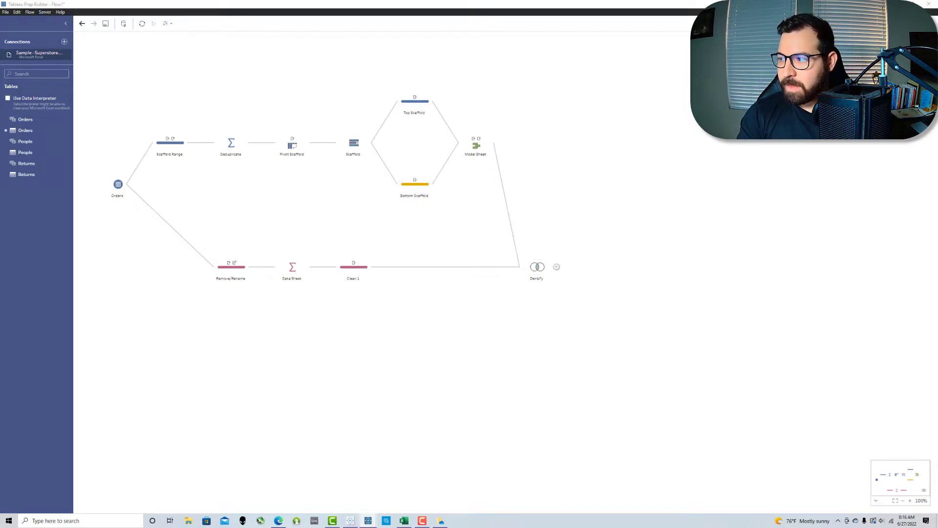
# Remove both Join fields from Densify and move Line right after Path
pyautogui.click(538, 266)
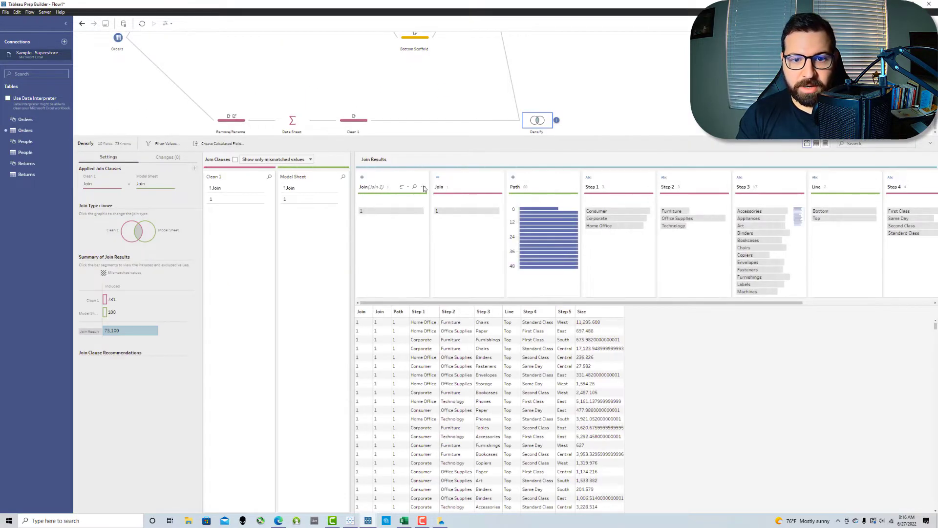
pyautogui.click(470, 184)
pyautogui.keyDown('ctrl'); pyautogui.click(377, 181); pyautogui.keyUp('ctrl')
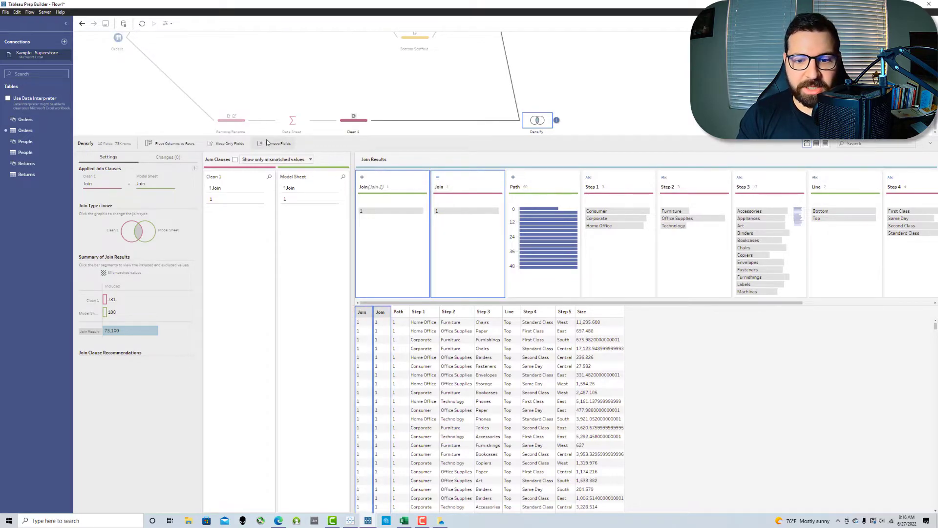
pyautogui.click(290, 143)
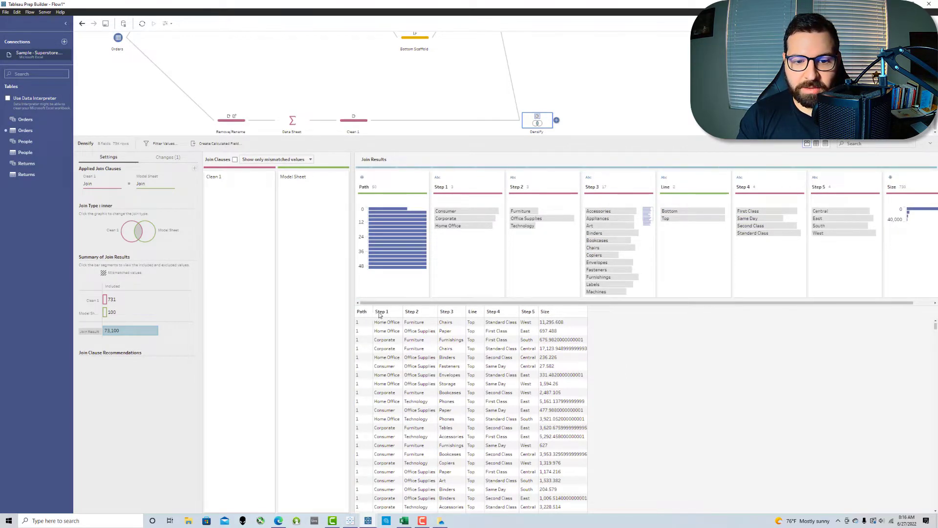
pyautogui.moveTo(477, 317); pyautogui.dragTo(377, 317)
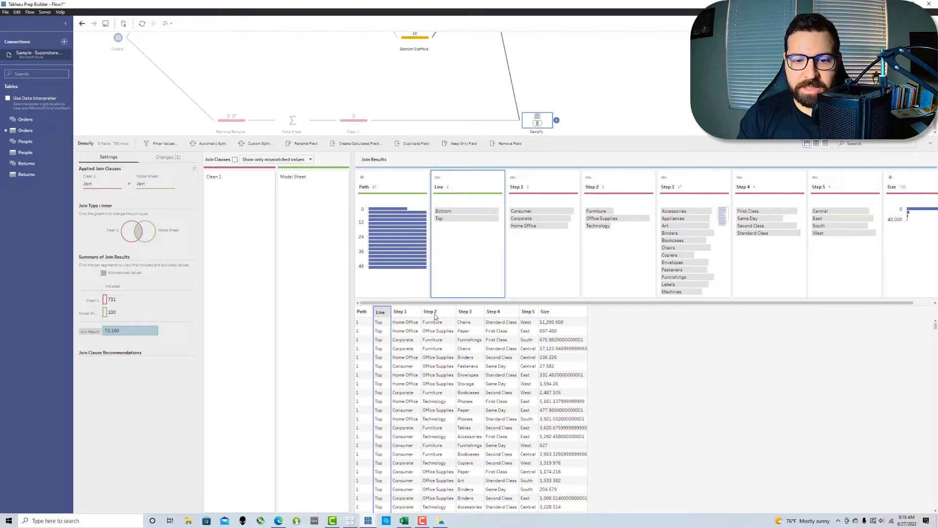
# Add an output step after Densify and confirm its save location
pyautogui.click(575, 115)
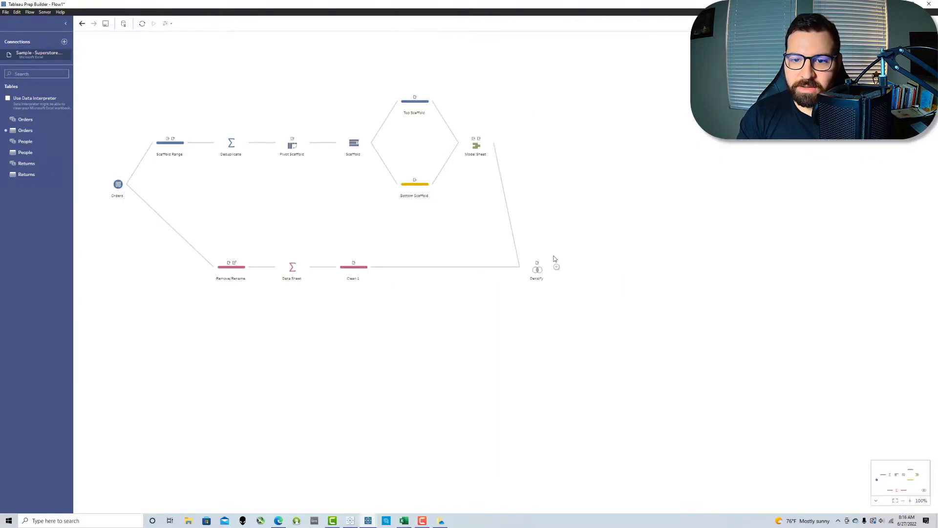
pyautogui.click(556, 266)
pyautogui.click(575, 314)
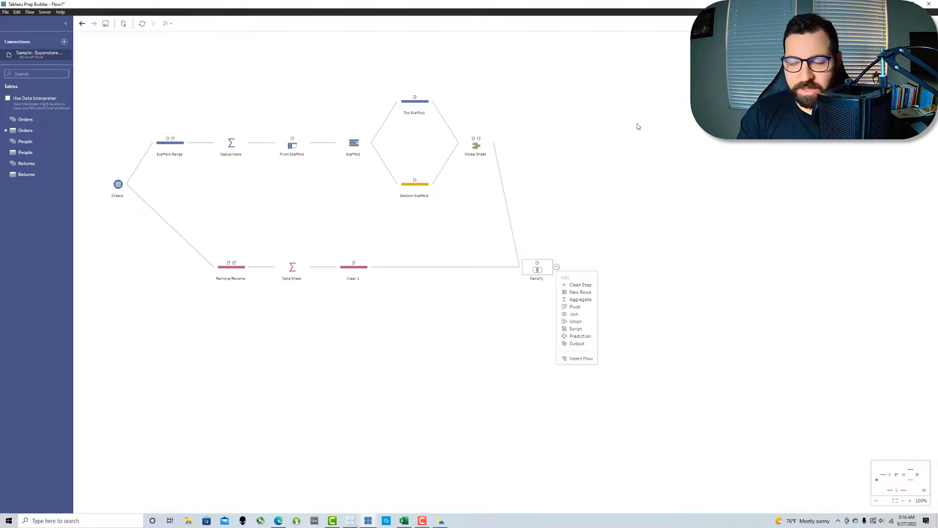
pyautogui.click(577, 344)
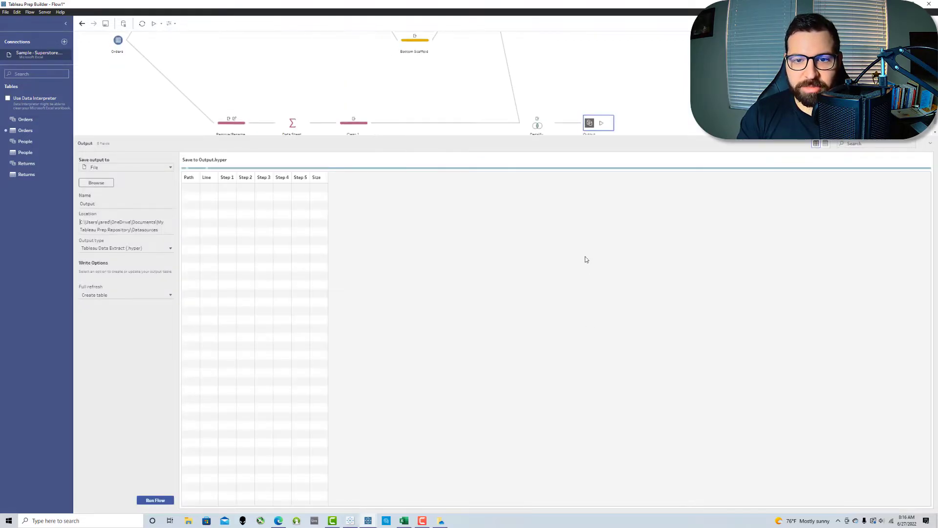
pyautogui.click(95, 184)
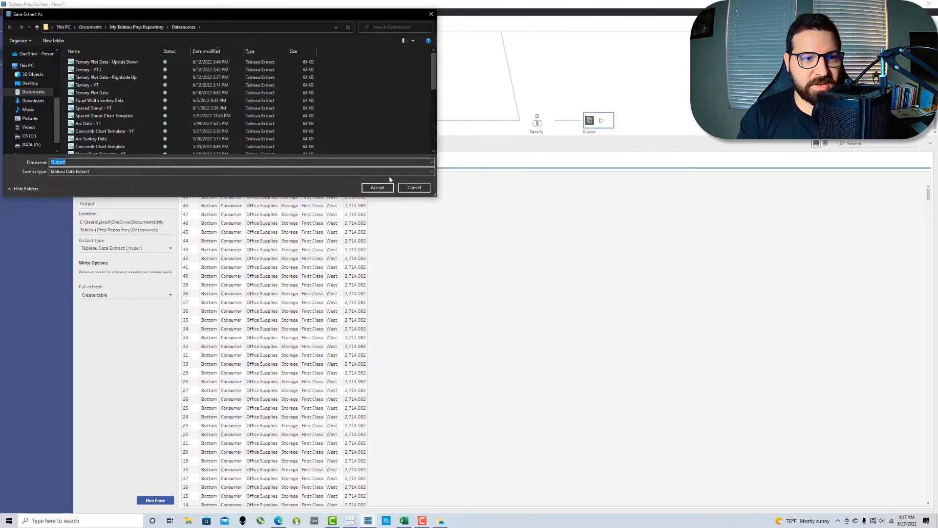
pyautogui.click(411, 186)
# Name the output 'Equal Sankey - YT' and run the flow
pyautogui.doubleClick(100, 204)
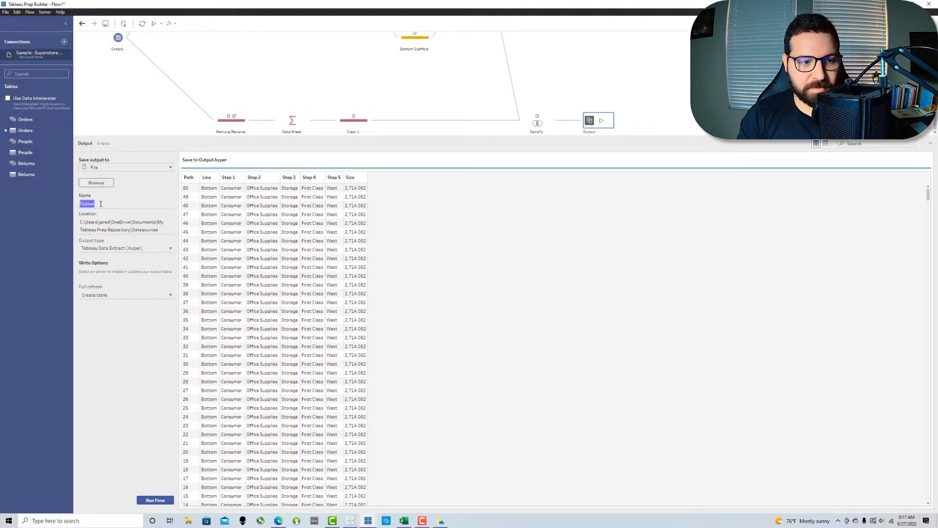
pyautogui.write('Equal S')
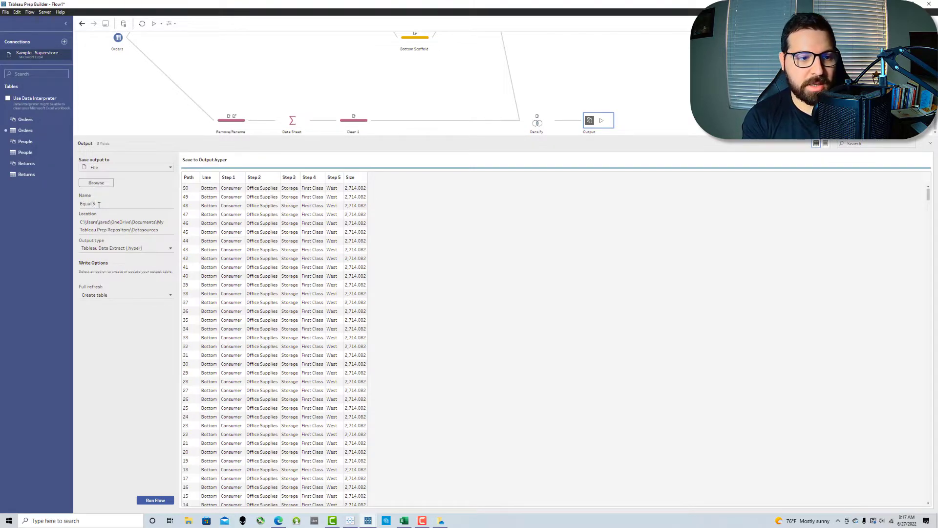
pyautogui.write('ankey - Y')
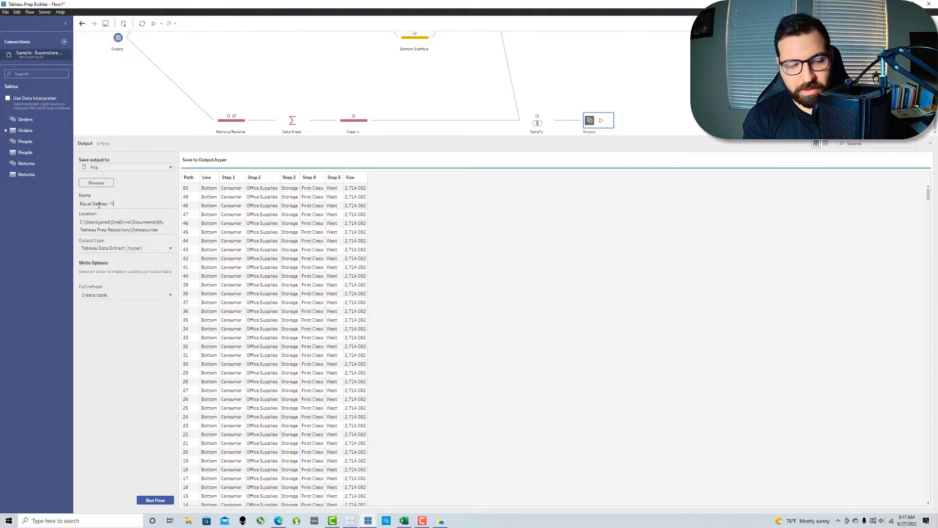
pyautogui.write('T')
pyautogui.press('Return')
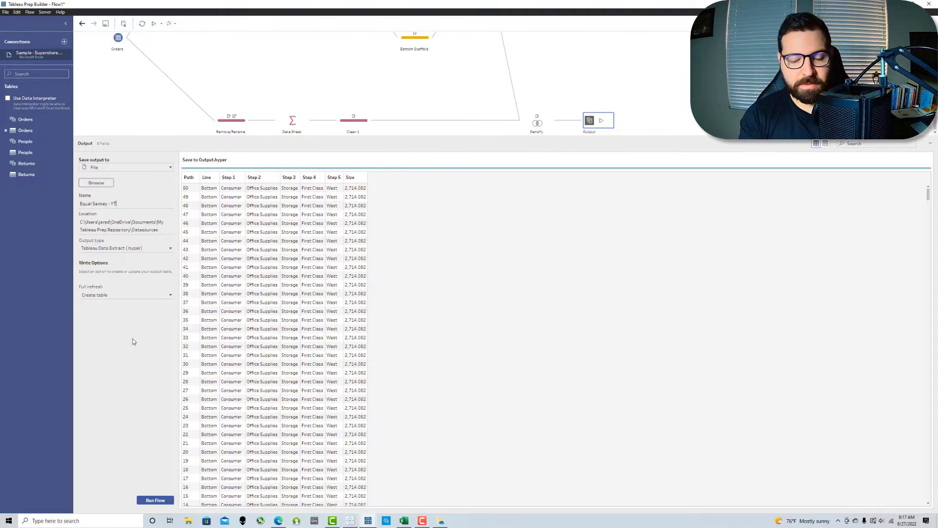
pyautogui.click(157, 500)
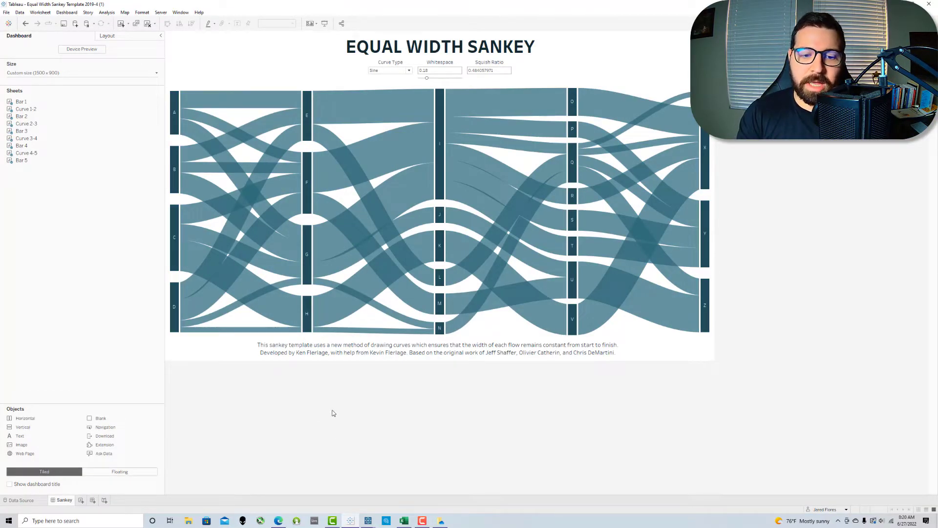
# Go to the Curve 1-2 sheet and add the Equal Sankey - YT extract file as a new data source
pyautogui.click(270, 90)
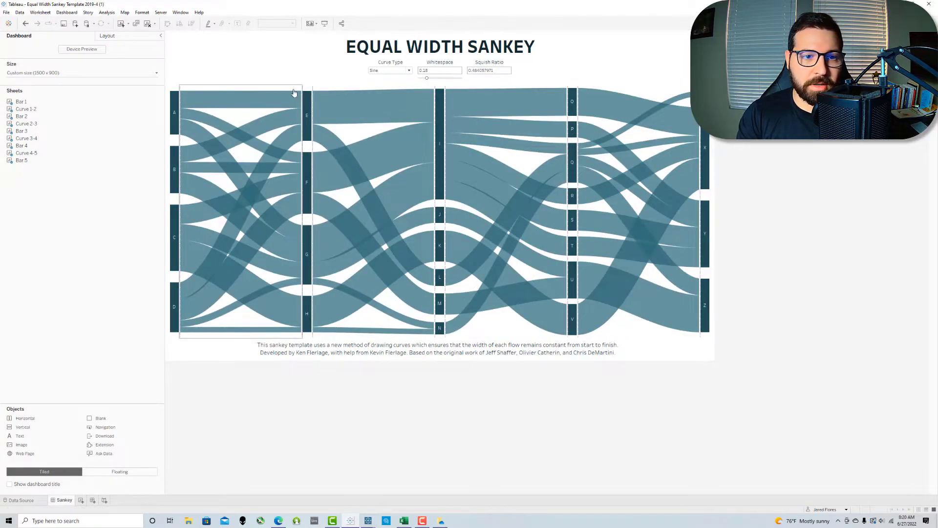
pyautogui.click(307, 96)
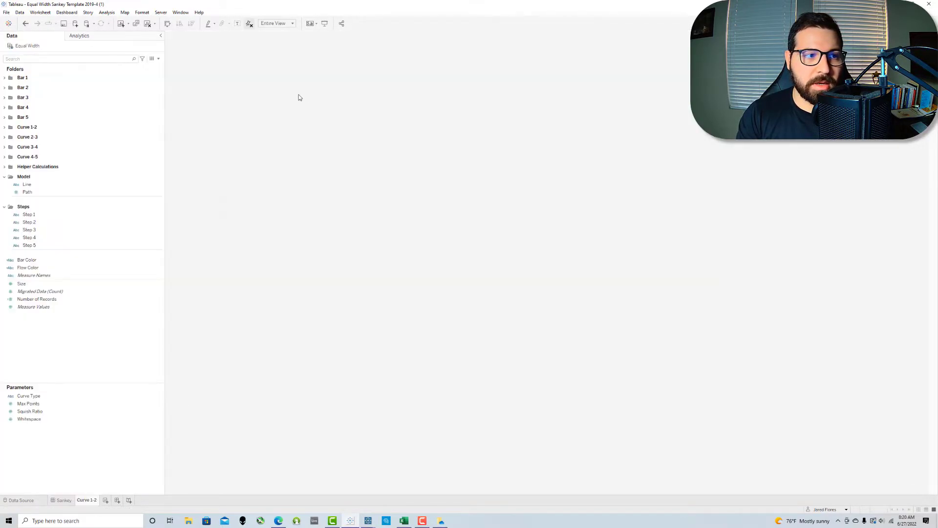
pyautogui.click(21, 13)
pyautogui.click(25, 21)
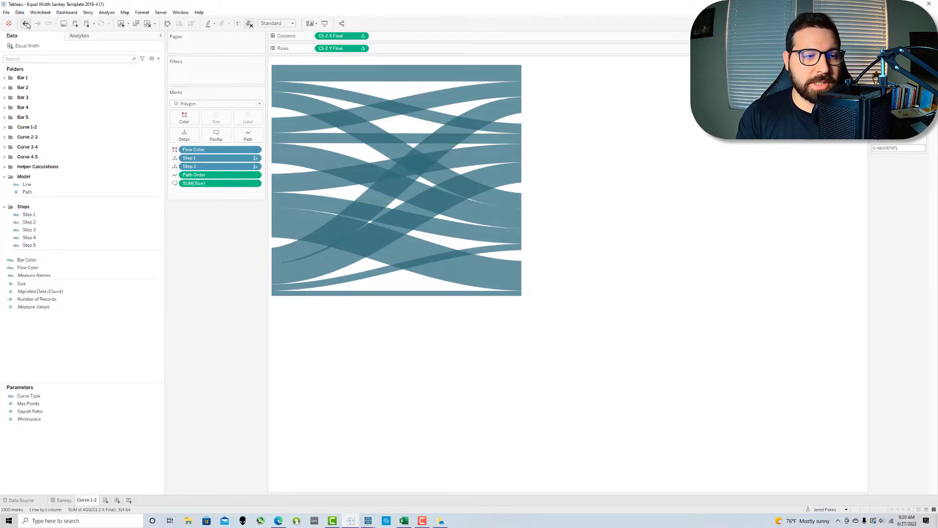
pyautogui.click(88, 168)
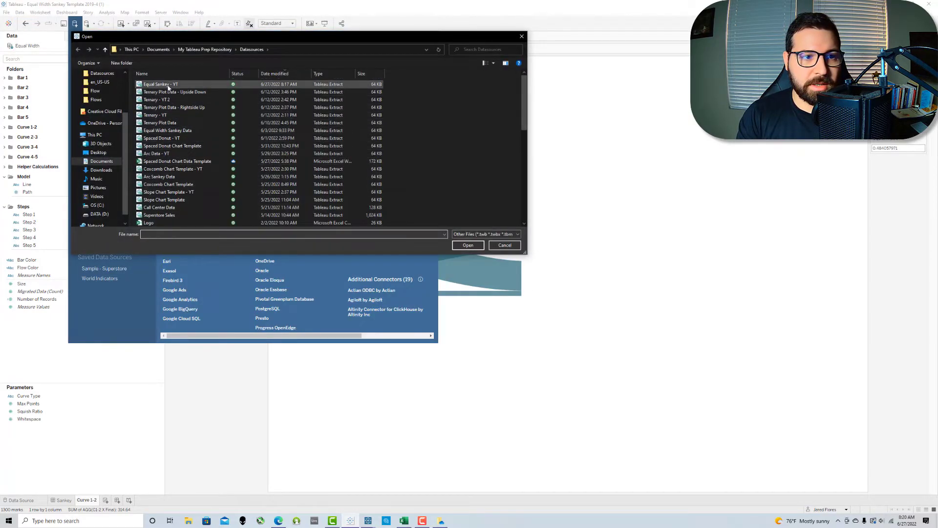
pyautogui.click(176, 84)
pyautogui.click(465, 247)
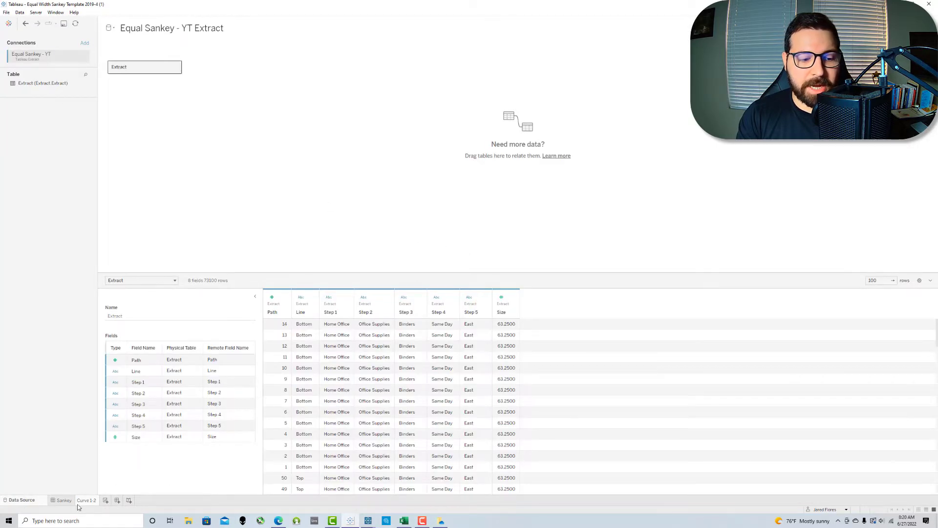
pyautogui.click(85, 500)
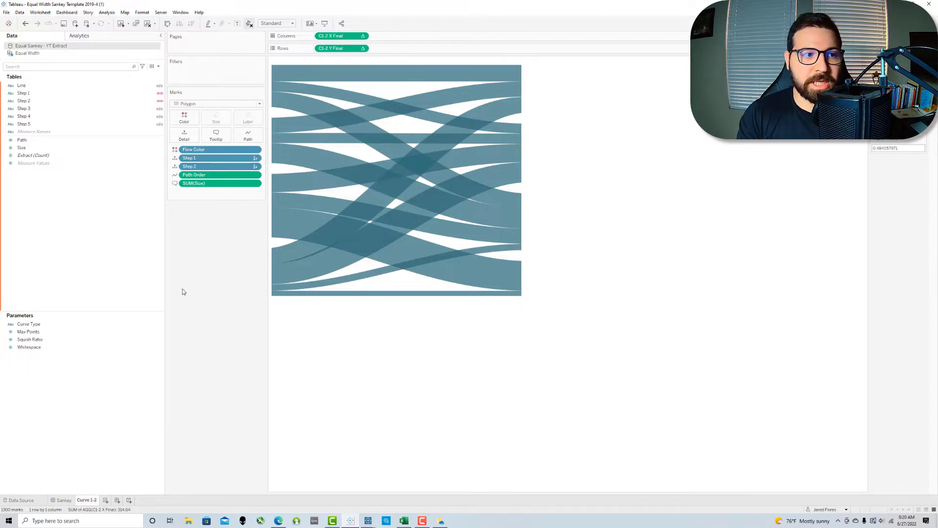
# Change Size in the Equal Width source to Number (decimal)
pyautogui.click(35, 53)
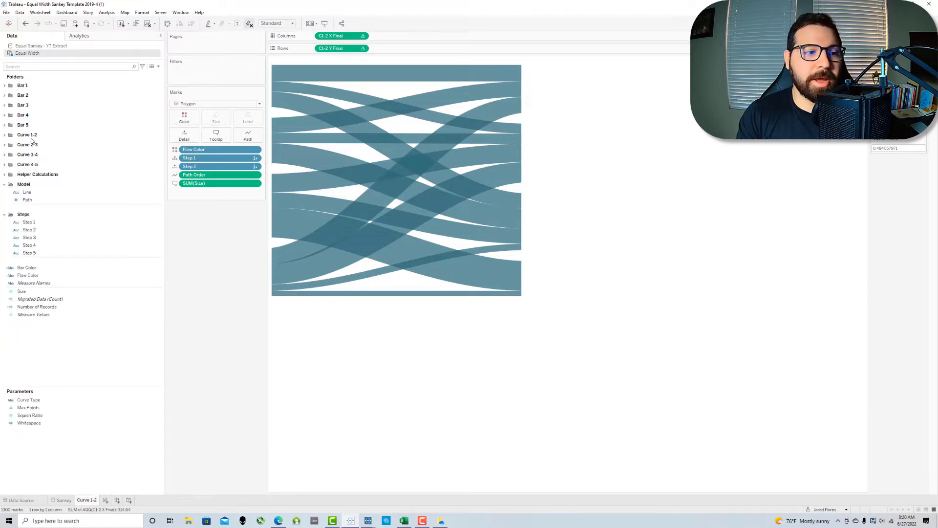
pyautogui.click(25, 201)
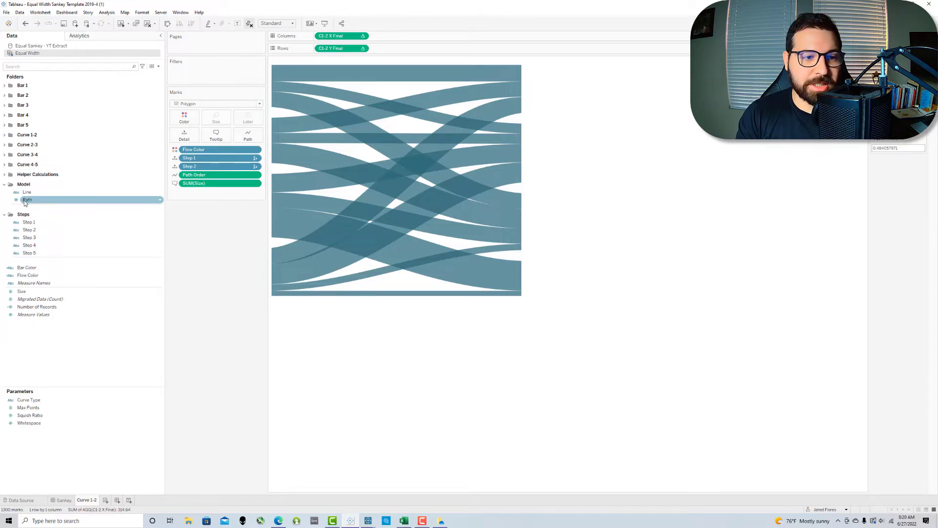
pyautogui.click(12, 292)
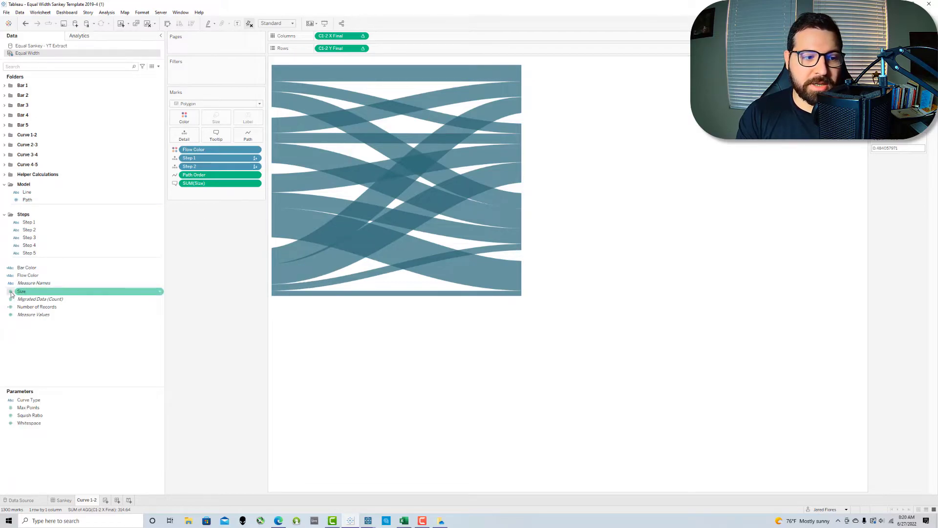
pyautogui.click(11, 293)
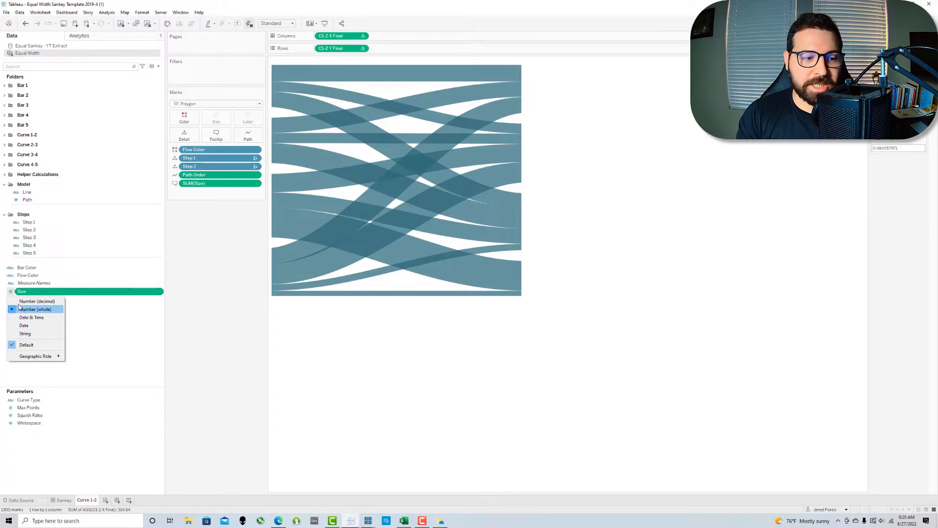
pyautogui.click(11, 308)
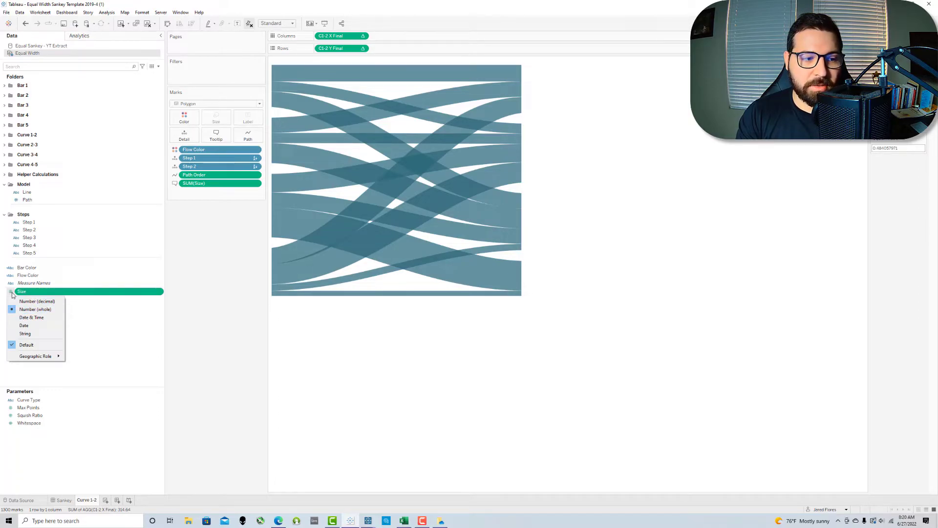
pyautogui.click(39, 306)
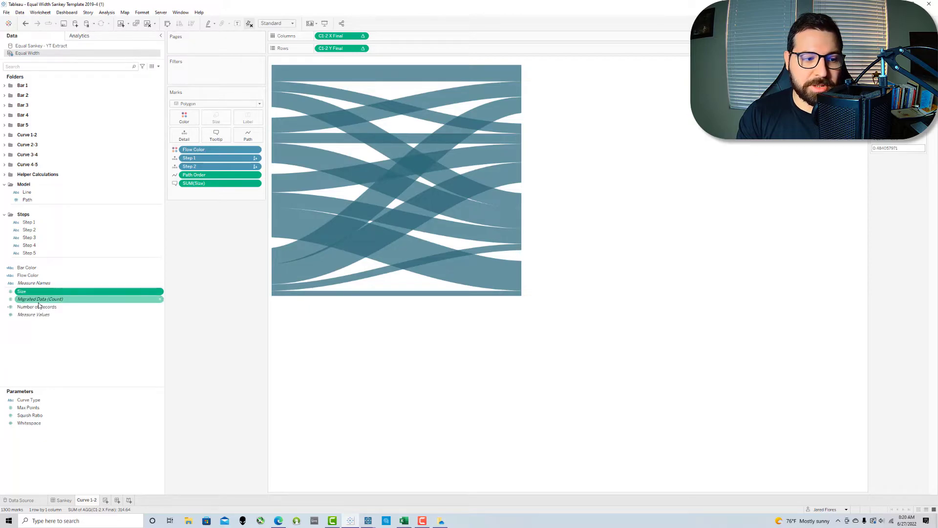
# Check the Size field's data type in the Equal Sankey - YT Extract
pyautogui.click(41, 46)
pyautogui.moveTo(39, 140); pyautogui.dragTo(44, 113)
pyautogui.rightClick(10, 149)
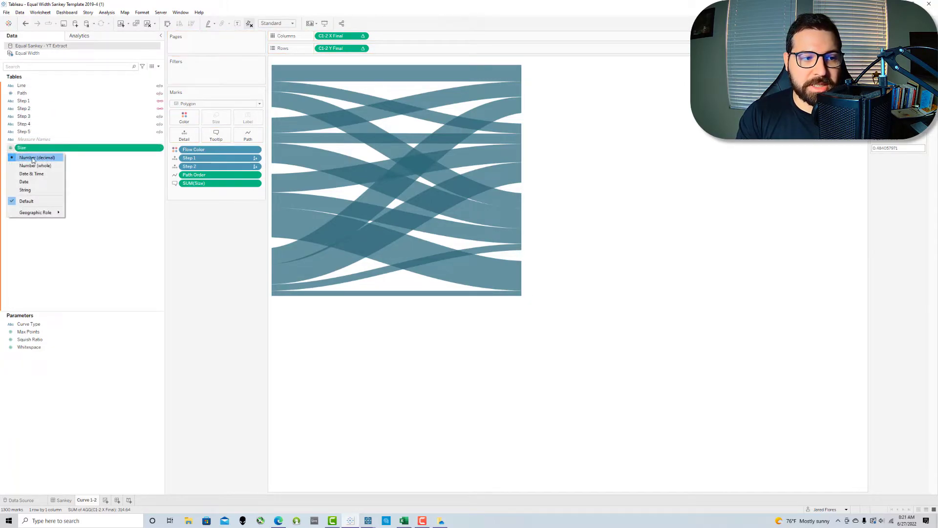
pyautogui.click(187, 233)
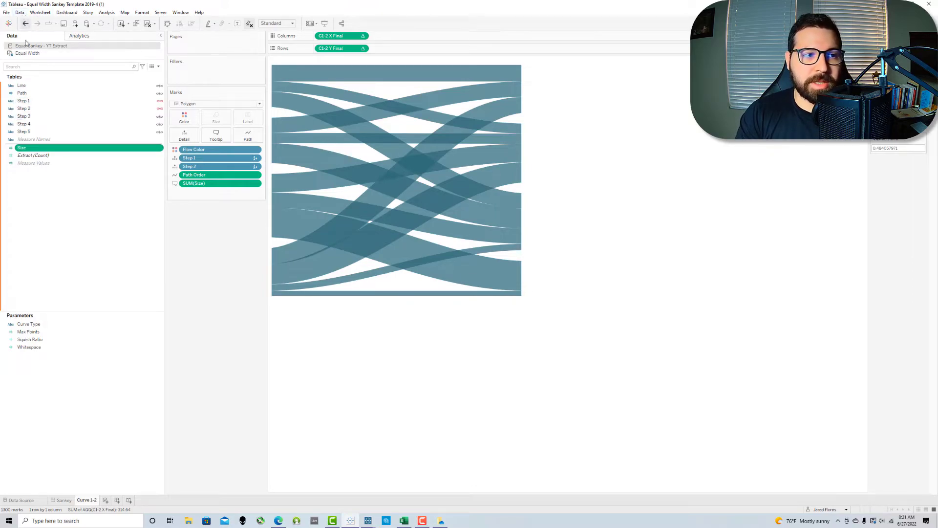
# Replace Equal Width with Equal Sankey - YT Extract and review the carried-over calculated fields
pyautogui.click(19, 12)
pyautogui.click(34, 63)
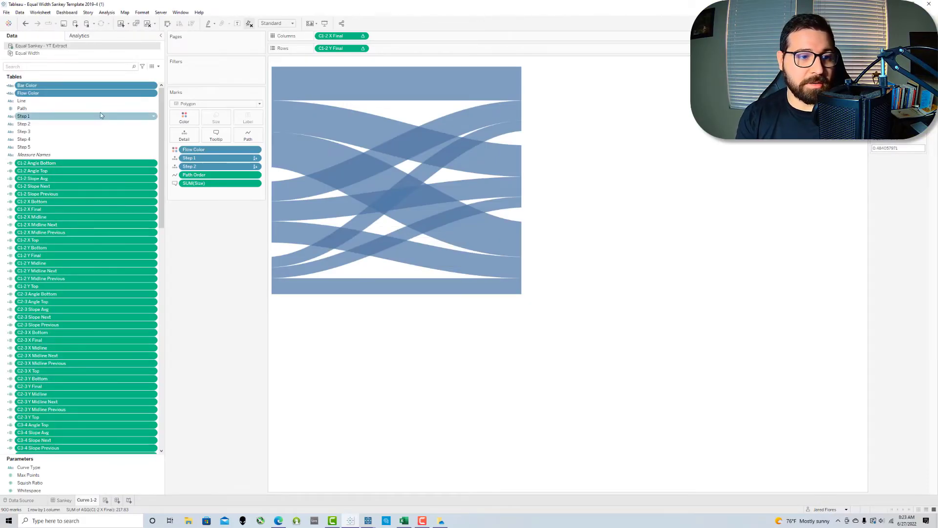
pyautogui.scroll(-2, 78, 171)
pyautogui.scroll(-15, 79, 179)
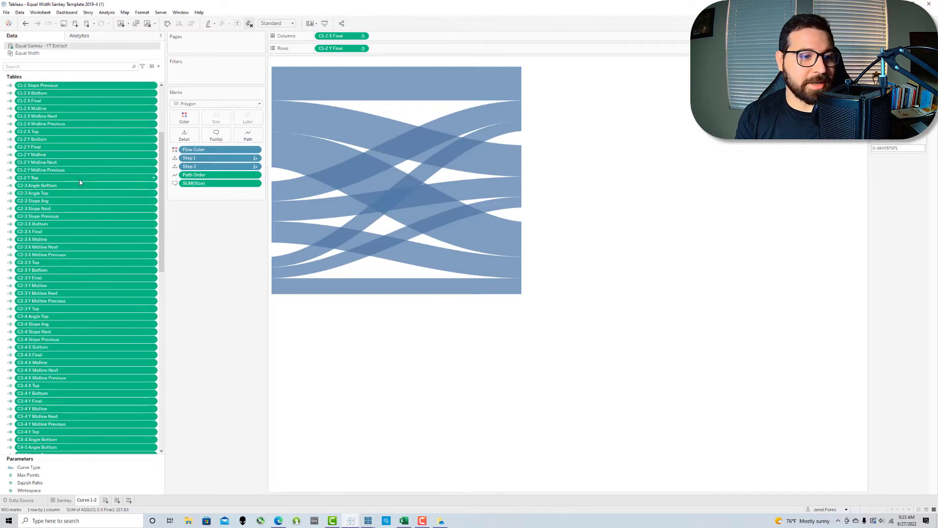
pyautogui.scroll(-2, 78, 198)
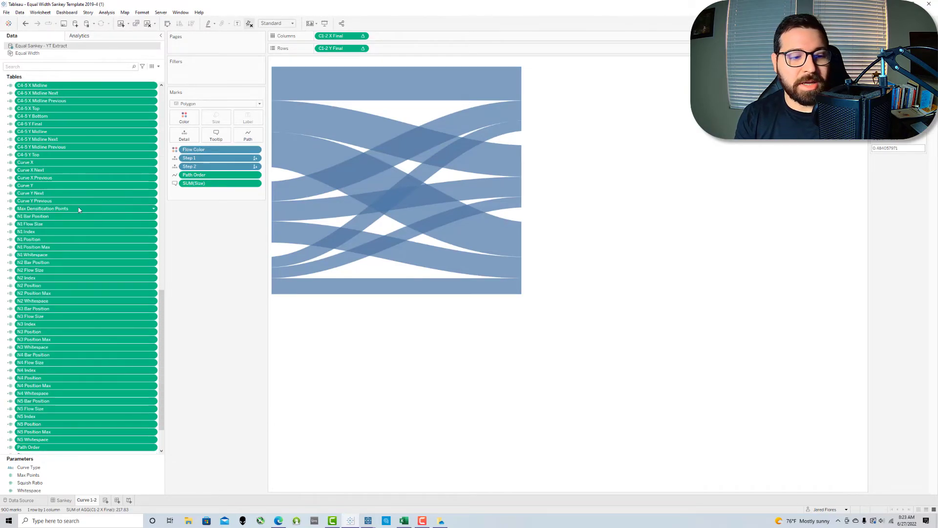
pyautogui.scroll(17, 75, 230)
pyautogui.scroll(3, 72, 255)
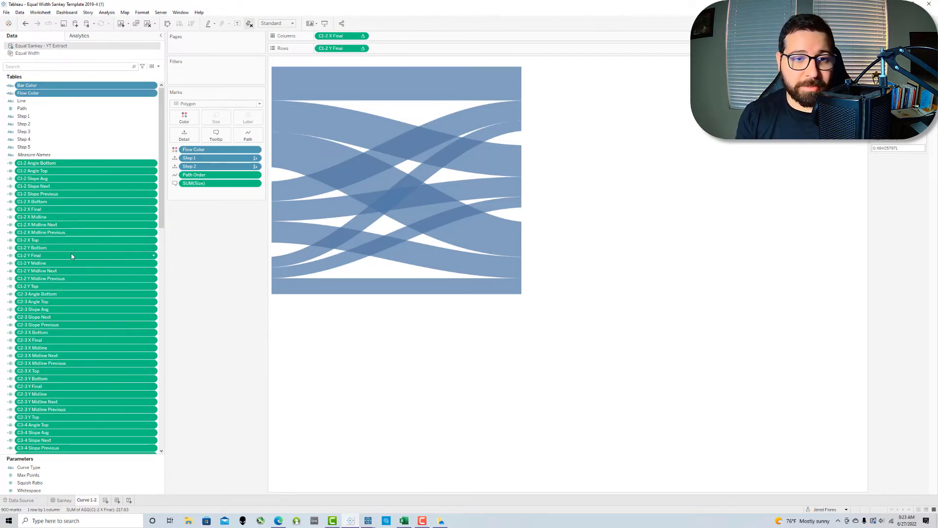
# Switch to the Sankey dashboard and clear the highlight so all flows show in full colour
pyautogui.click(64, 500)
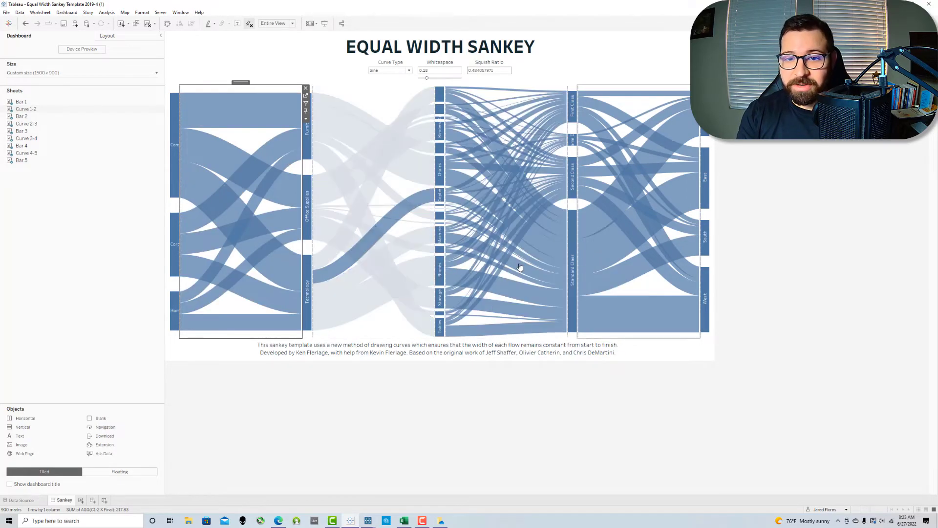
pyautogui.moveTo(507, 82); pyautogui.dragTo(758, 142)
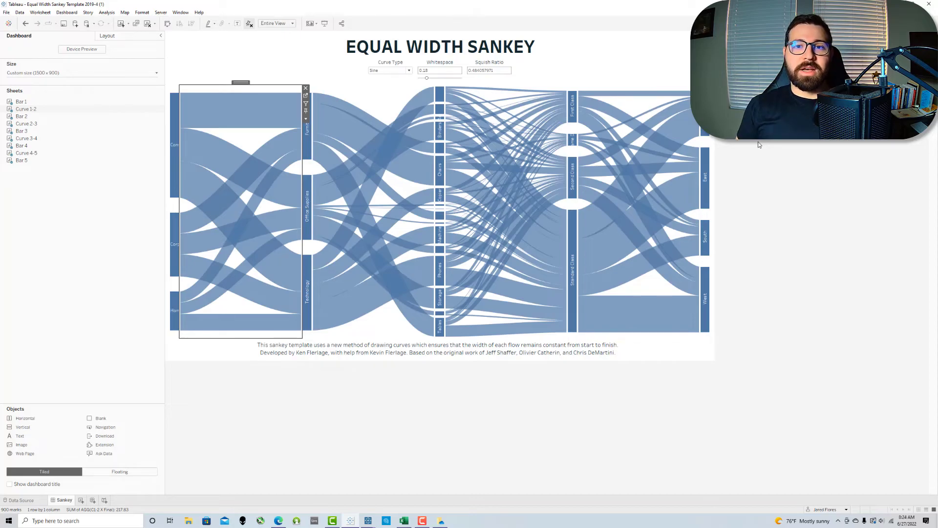